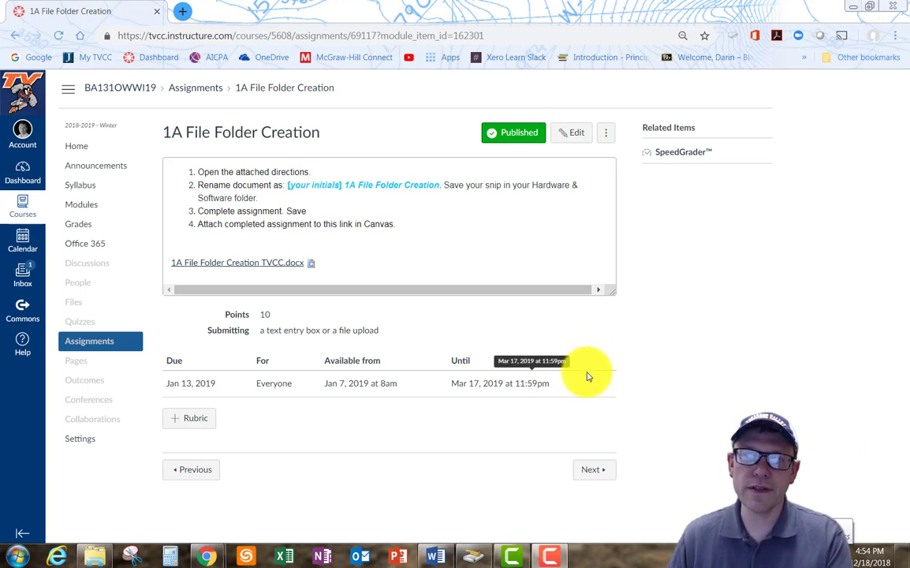
Download the attached 1A File Folder Creation TVCC.docx, show it in its download folder and open it in Word.
left_click(261, 263)
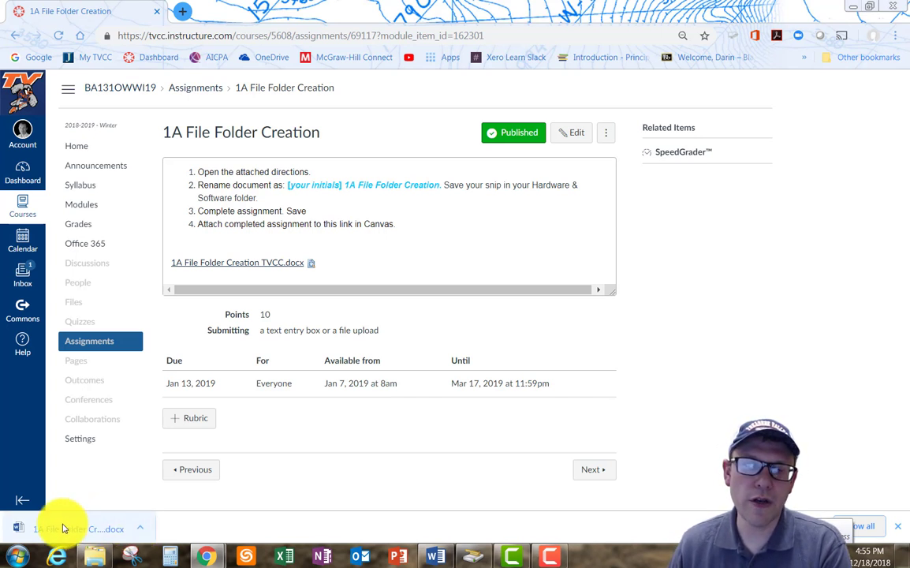
left_click(140, 528)
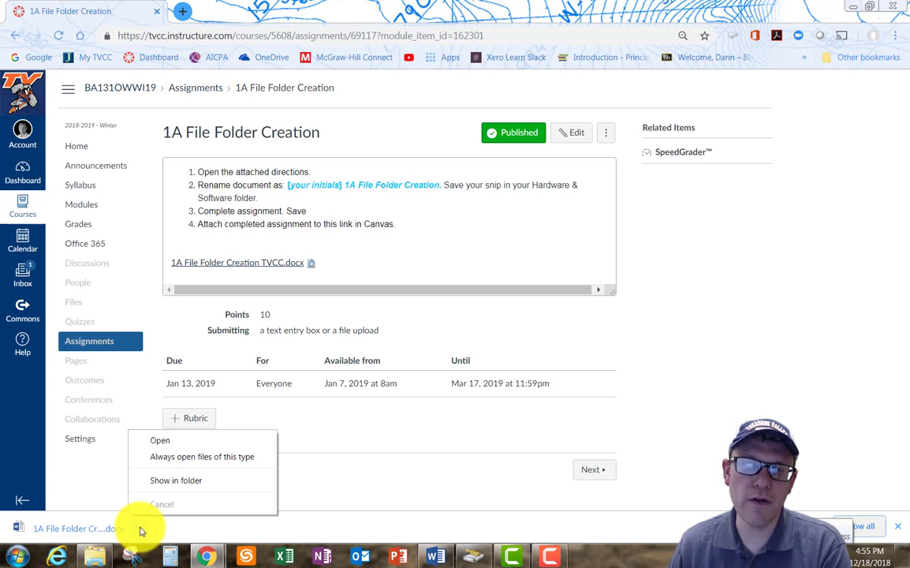
left_click(189, 487)
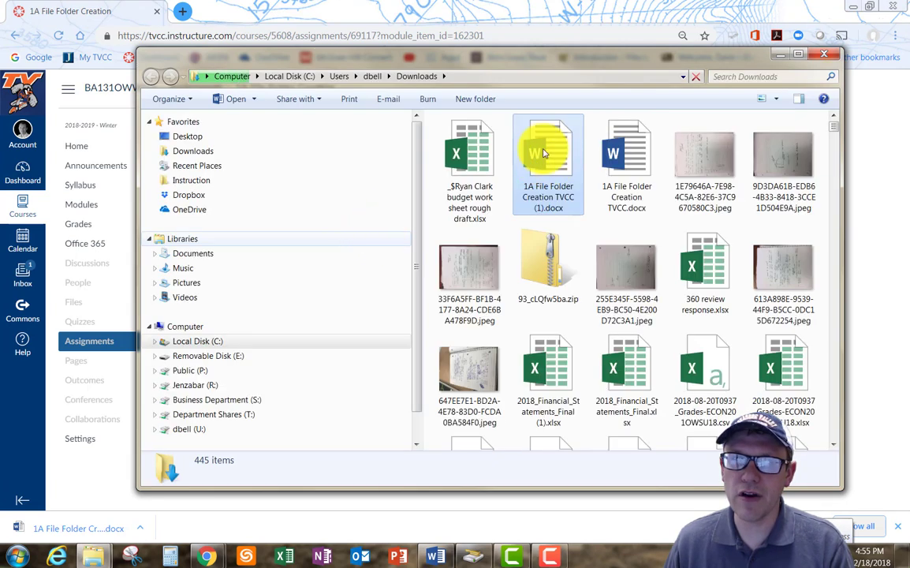
double_click(548, 147)
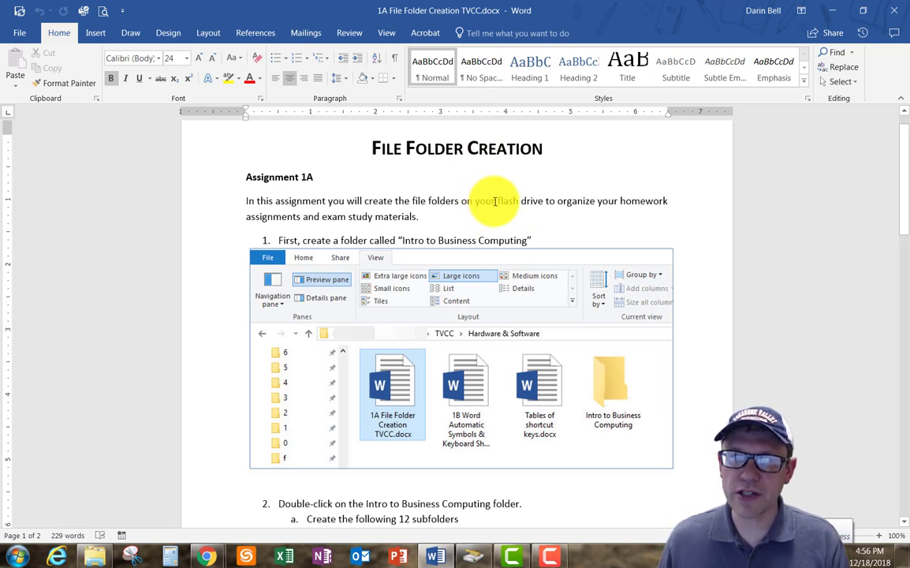
Highlight the words "flash drive" in the assignment's introduction and dismiss the AutoPlay window for Removable Disk (E:).
left_click_drag(499, 202, 542, 203)
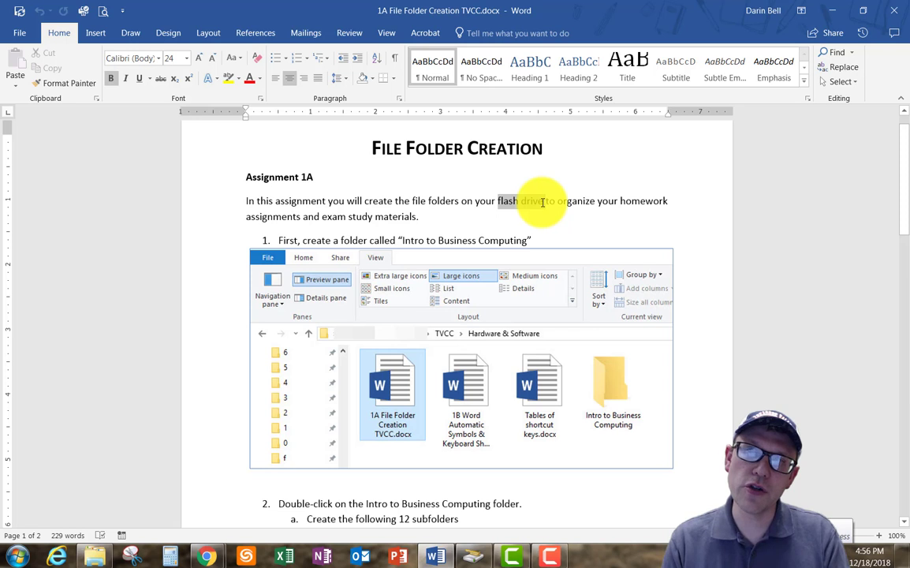
left_click_drag(542, 202, 543, 202)
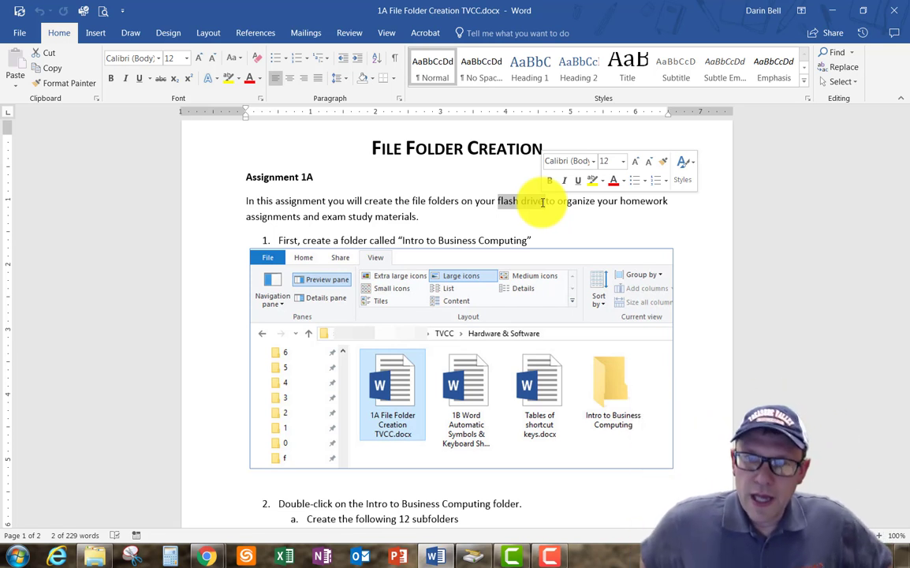
left_click(543, 202)
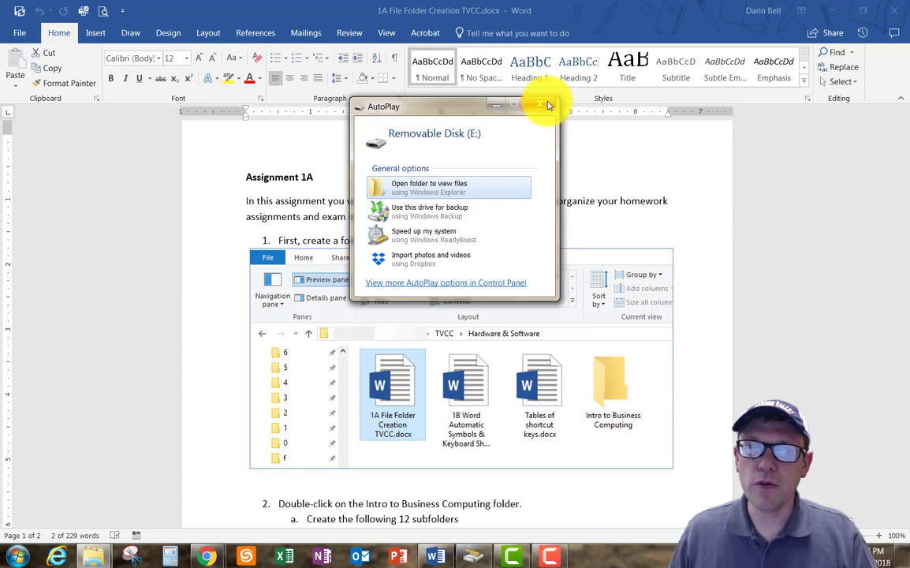
left_click(549, 106)
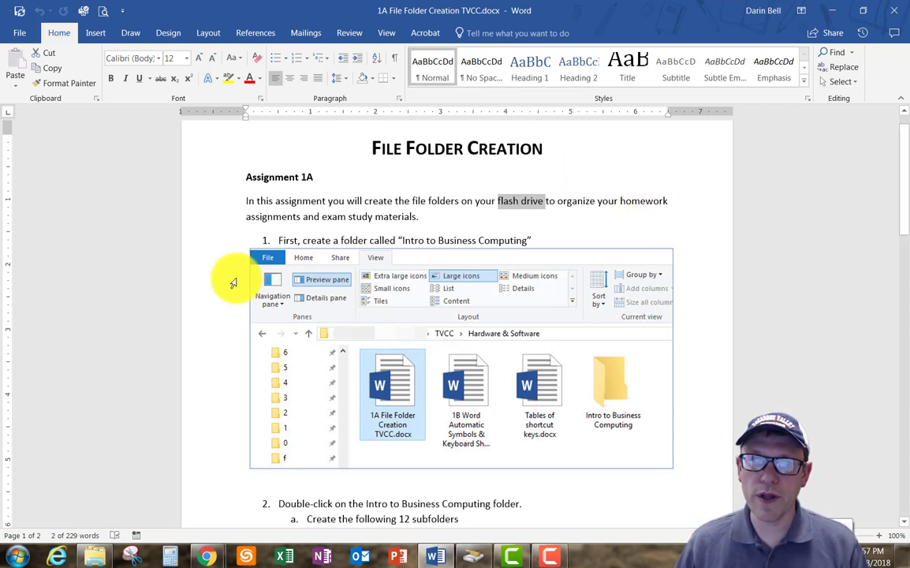
Switch to Windows Explorer by opening a new file browsing window over the assignment document.
scroll(232, 282, "down", 1)
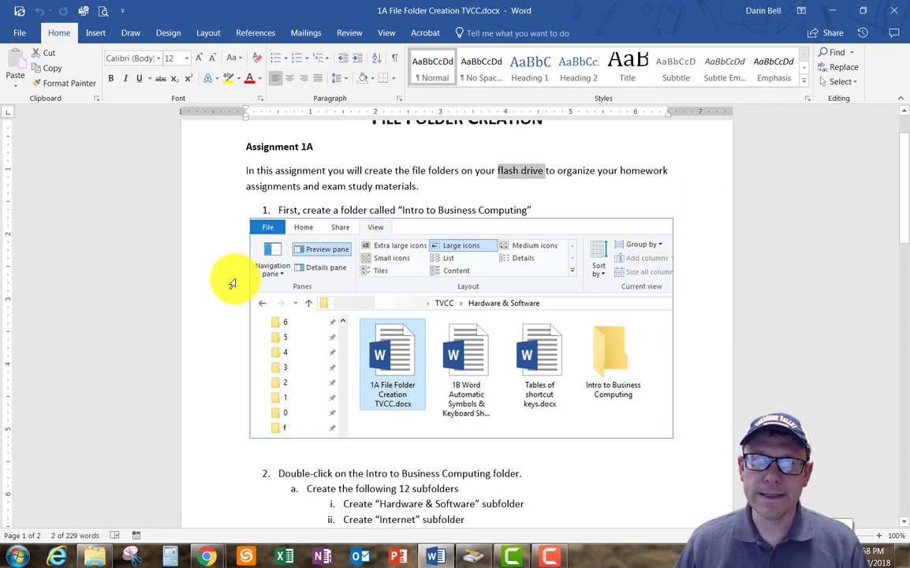
scroll(232, 282, "up", 1)
scroll(233, 283, "down", 1)
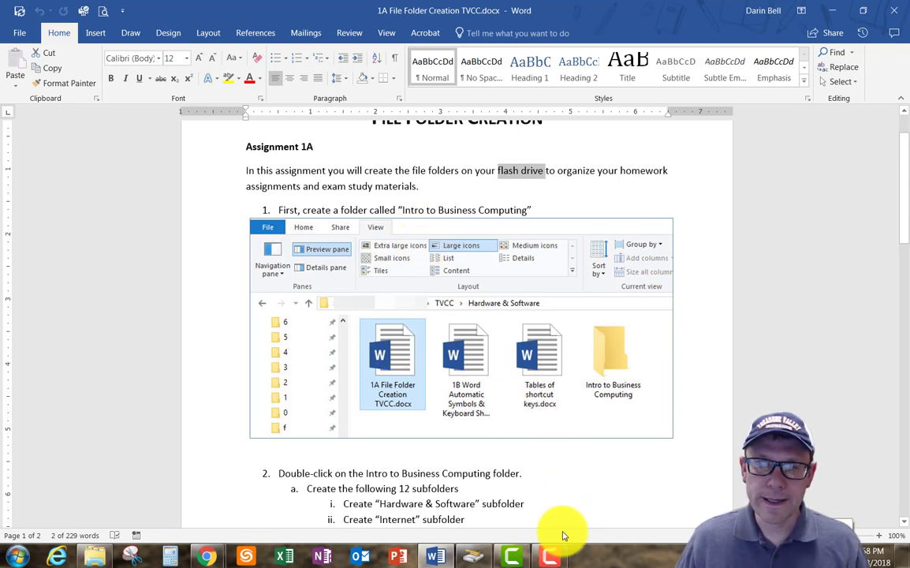
left_click(93, 558)
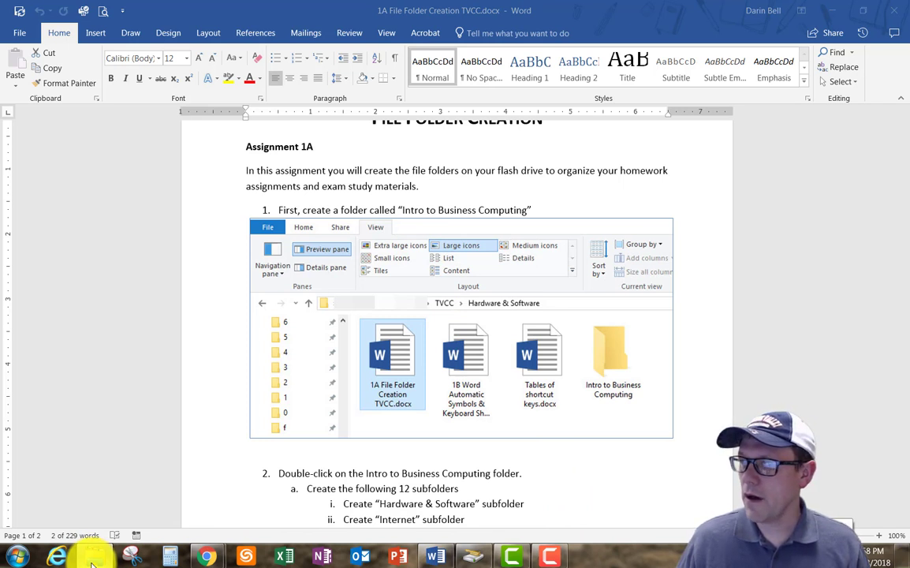
right_click(91, 558)
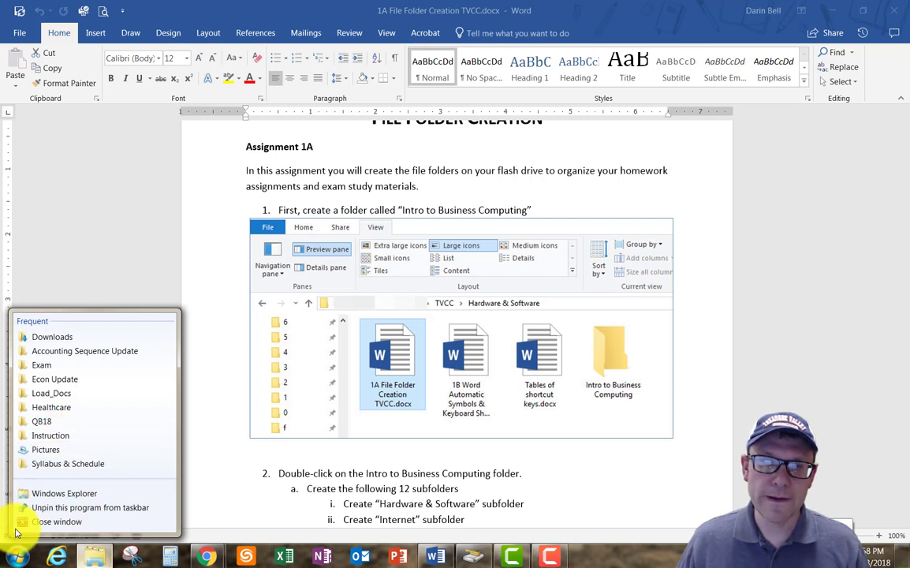
left_click(48, 493)
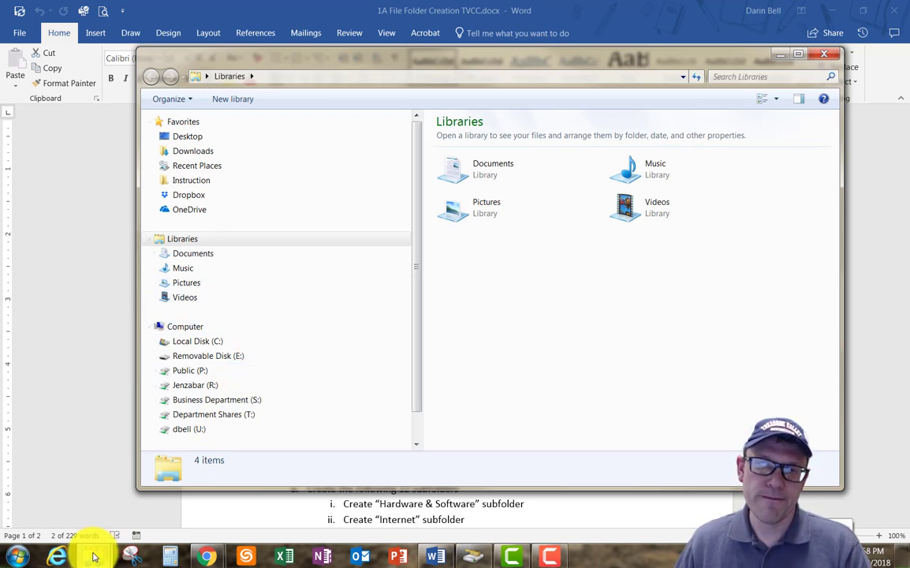
mouse_move(94, 556)
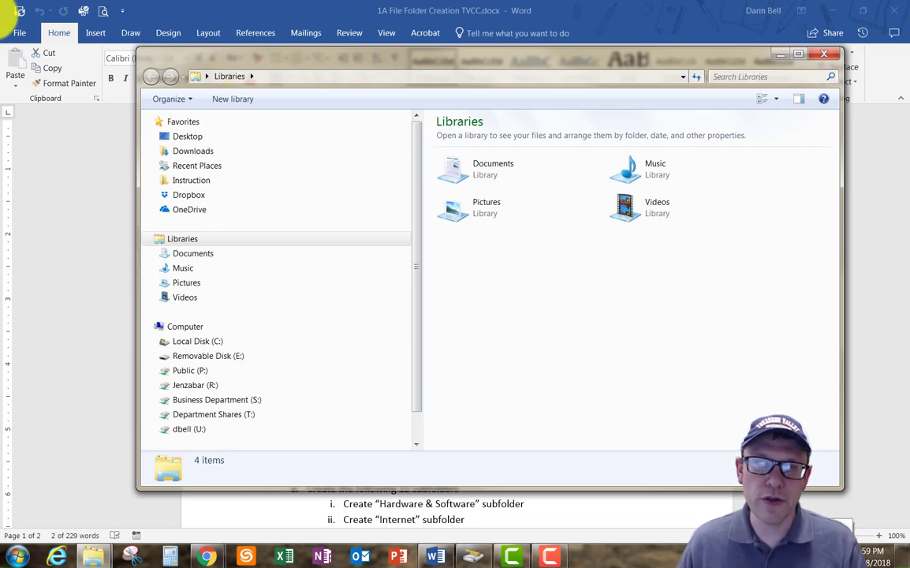
Open Removable Disk (E:) in Windows Explorer and dismiss its AutoPlay window.
left_click(218, 359)
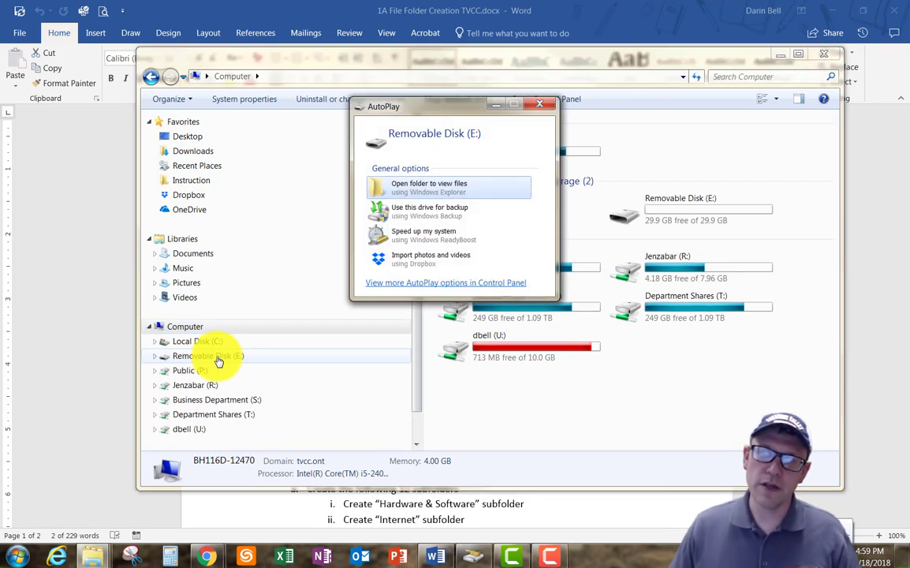
left_click(540, 106)
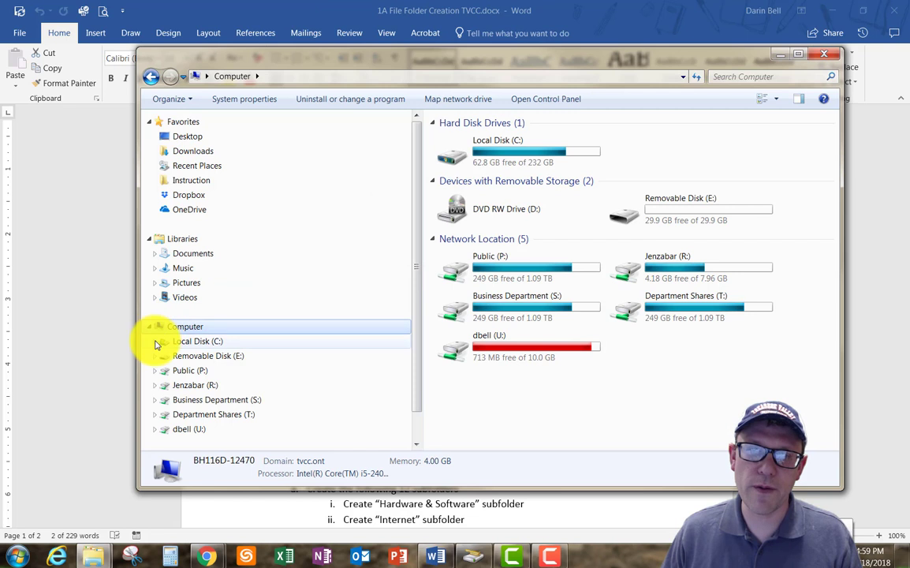
left_click(226, 360)
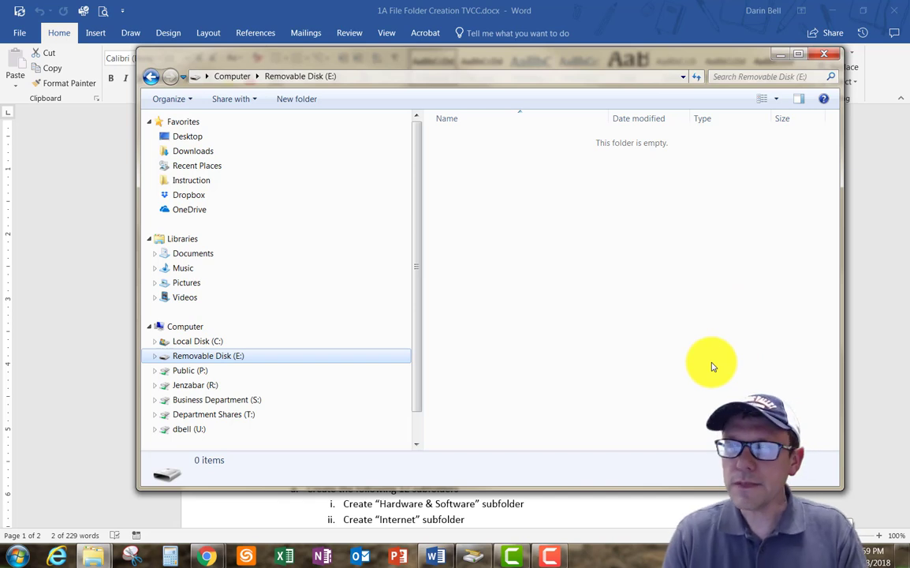
Create a folder named "Intro to Business Computing" on Removable Disk (E:).
left_click_drag(516, 57, 517, 311)
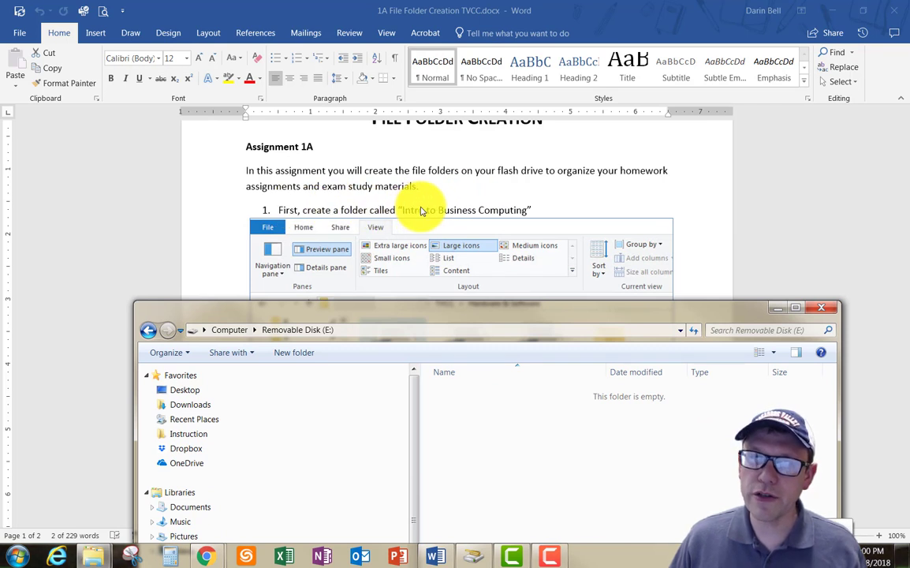
left_click_drag(538, 306, 529, 77)
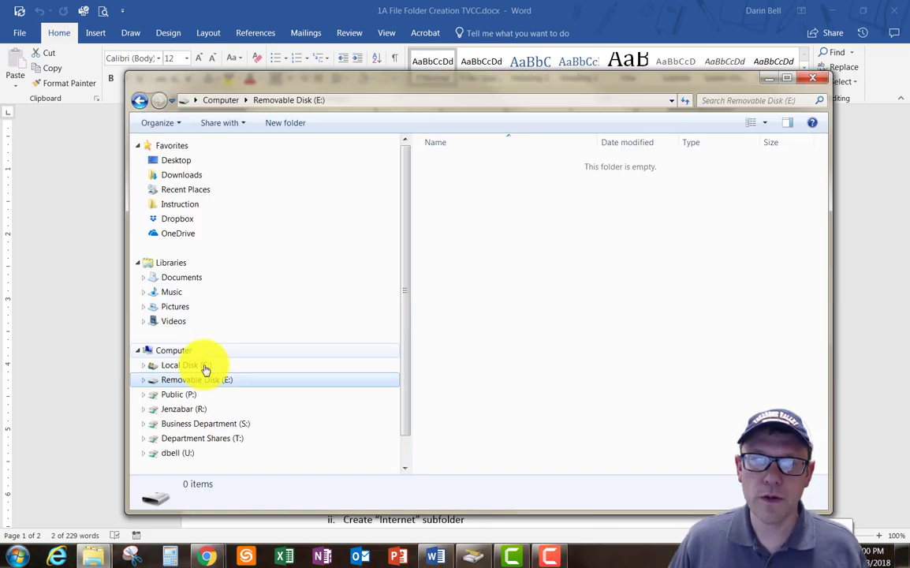
left_click(197, 380)
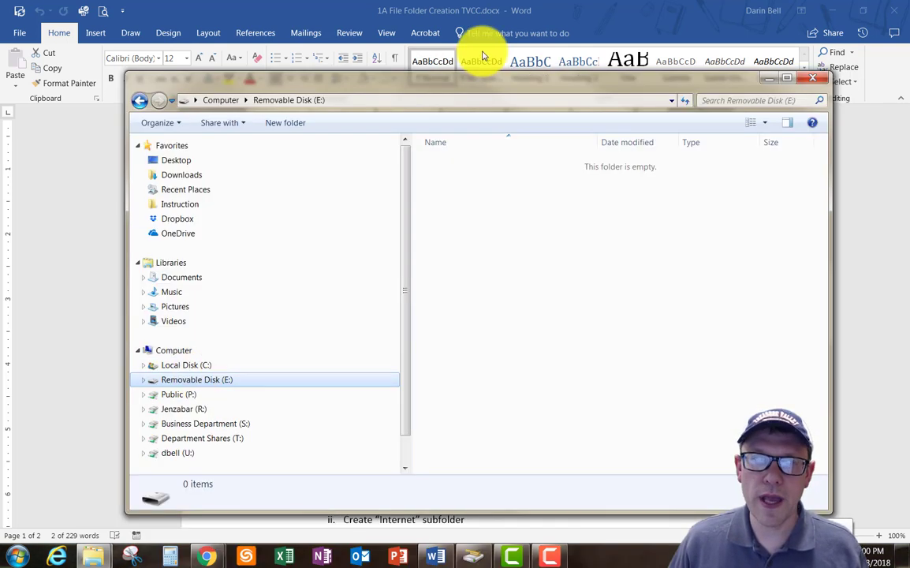
left_click(282, 126)
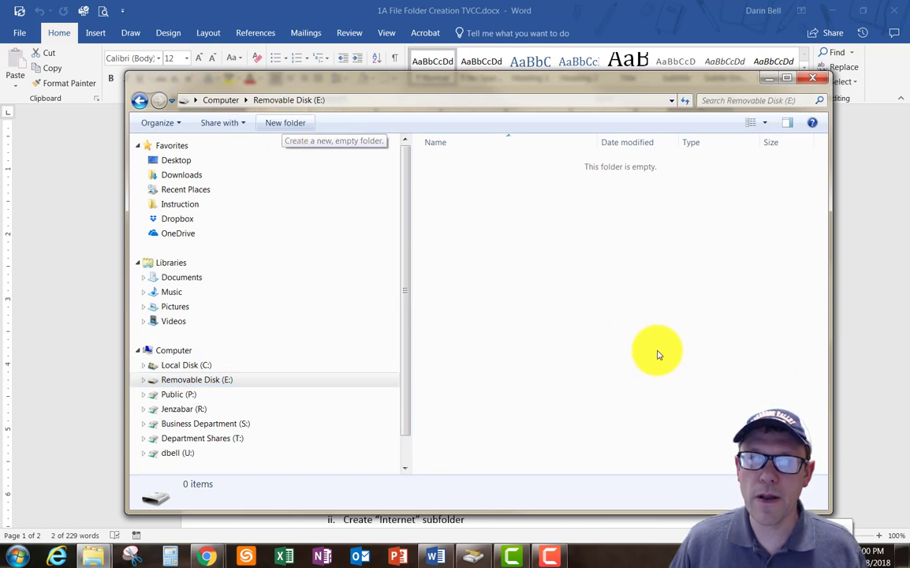
type("Intro to Business Computing")
left_click(537, 290)
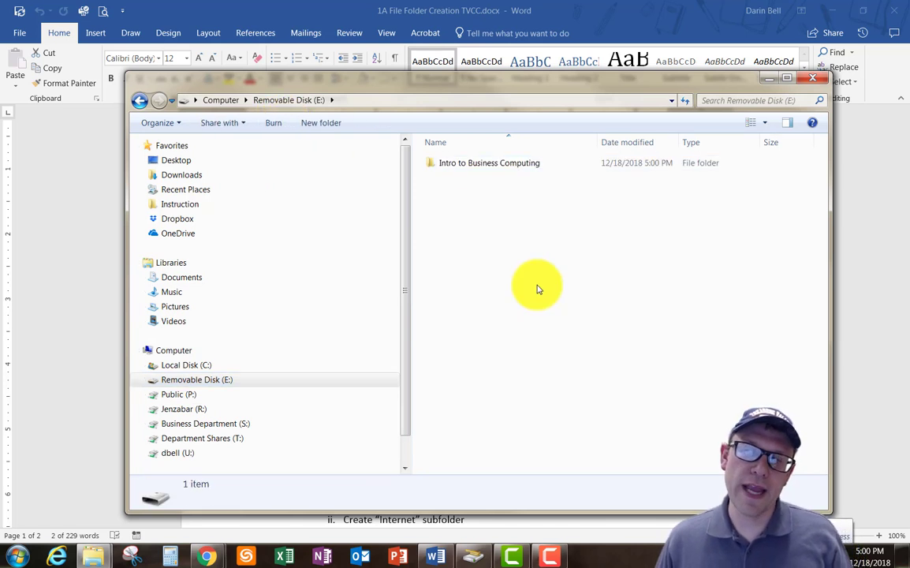
Uncover the Word document and review its subfolder list, the example picture, and the snip and submission instructions.
left_click_drag(558, 85, 558, 532)
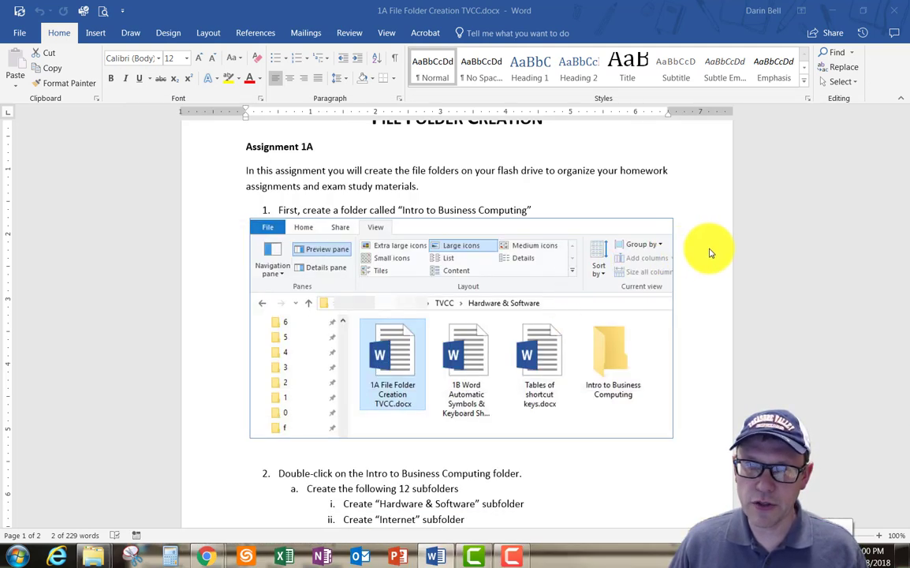
scroll(709, 250, "down", 6)
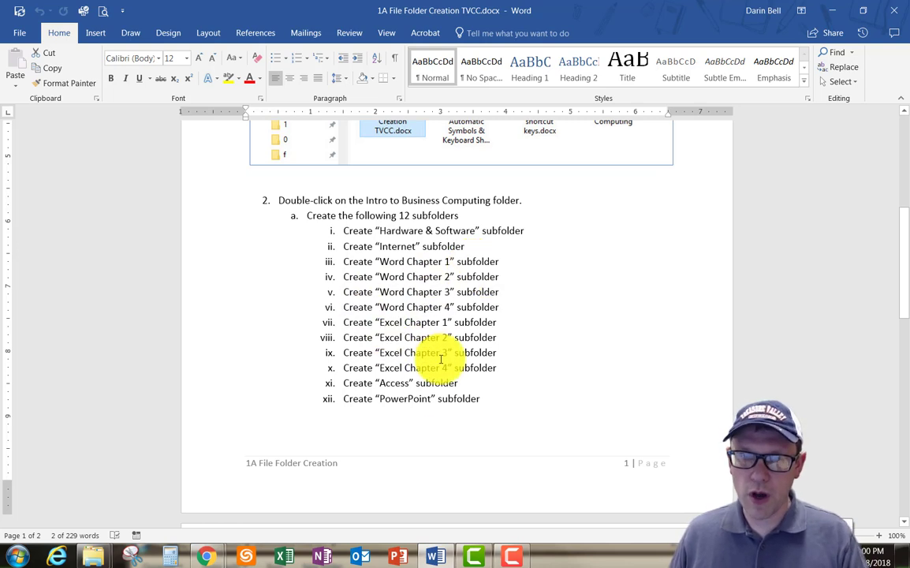
scroll(392, 403, "down", 3)
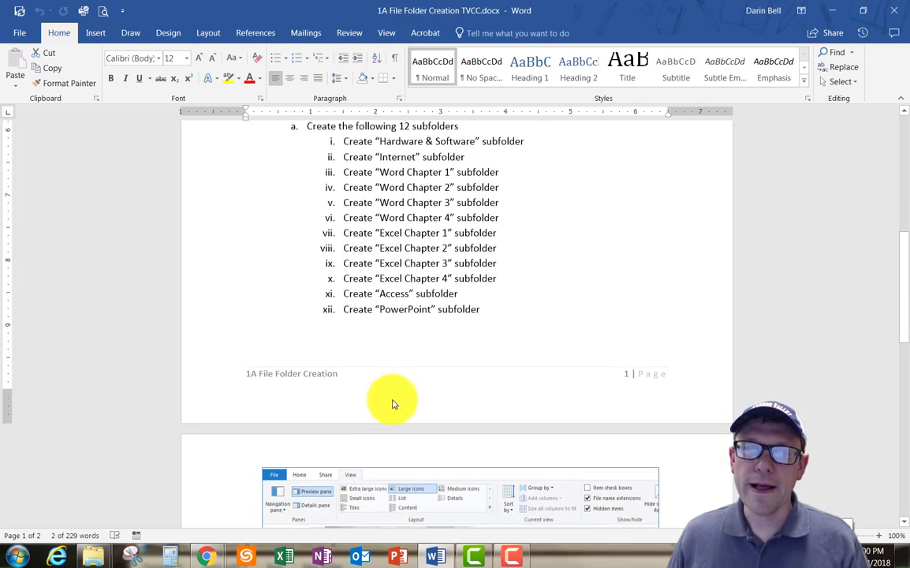
scroll(393, 400, "up", 1)
scroll(392, 402, "down", 6)
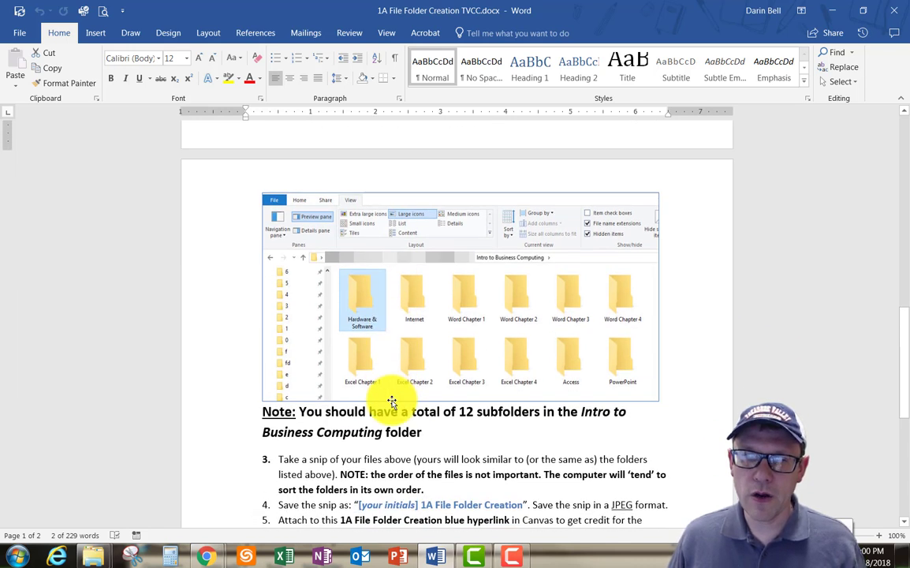
scroll(392, 402, "down", 3)
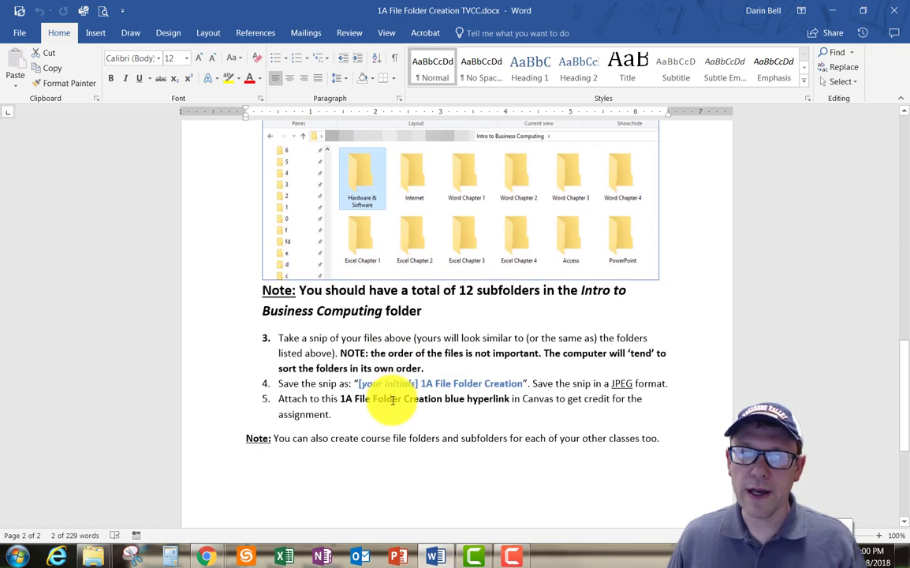
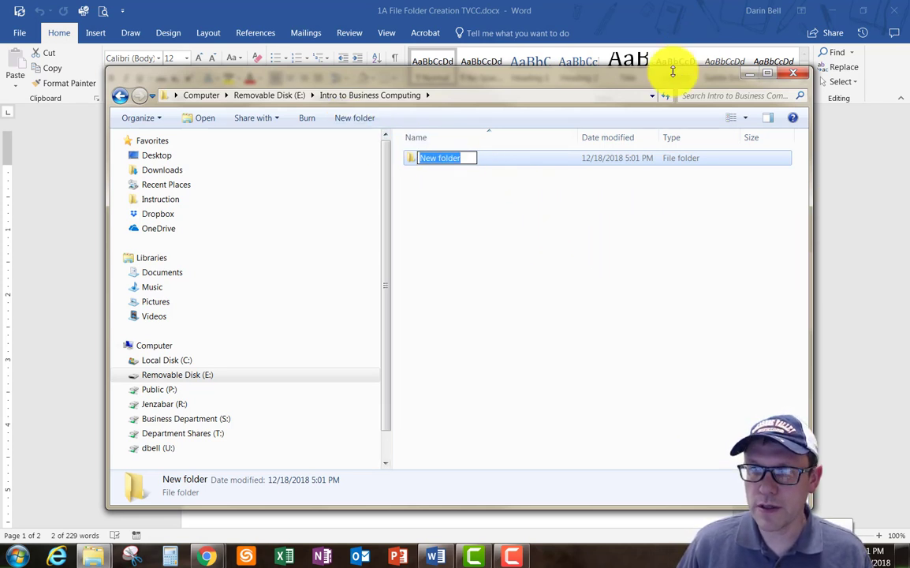
Name the new subfolder in Intro to Business Computing "Hardware & Software", using the first name in the document's subfolder list.
left_click(839, 230)
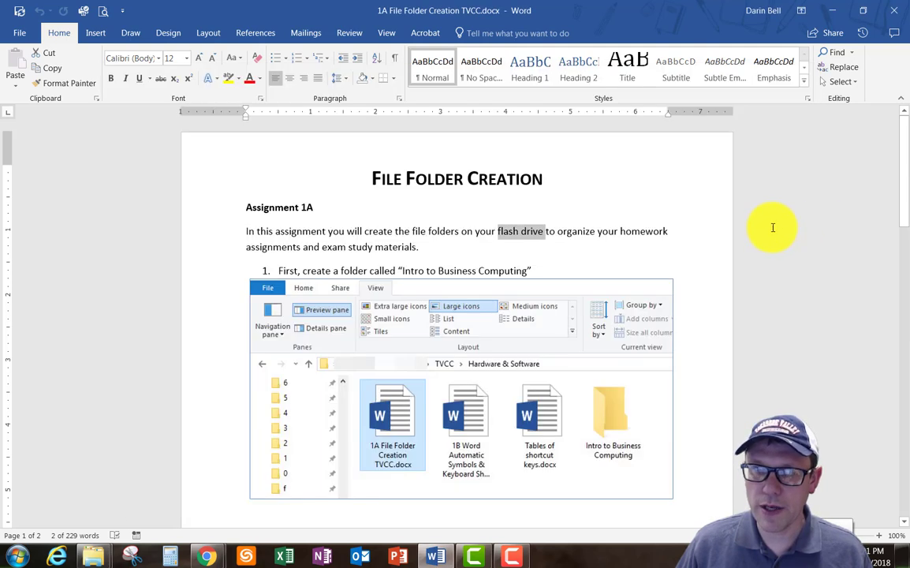
scroll(678, 219, "down", 6)
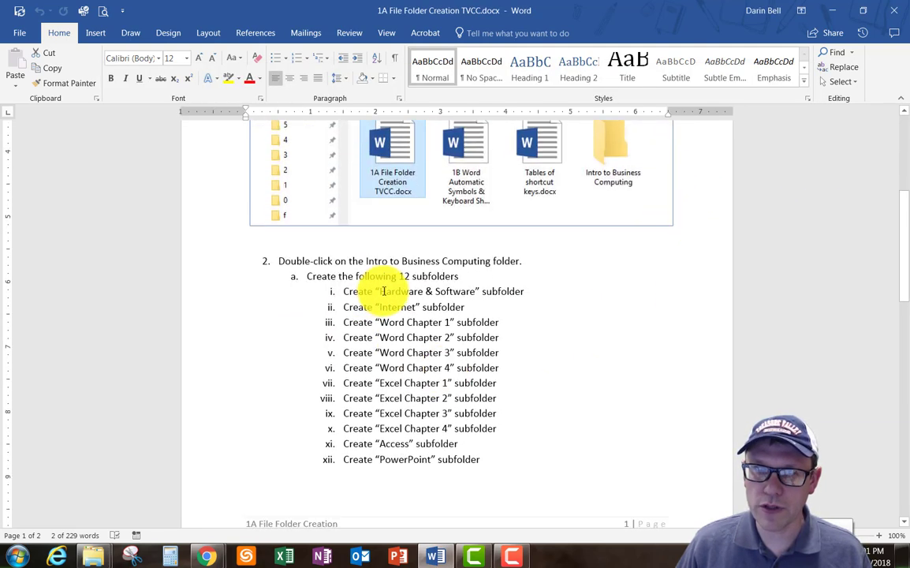
key("alt+Tab")
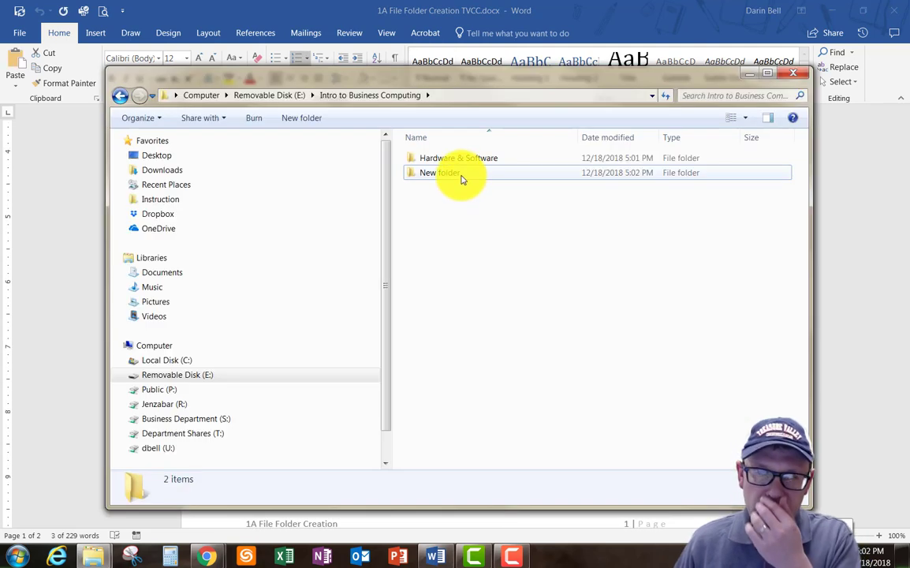
Copy the blank "New folder" and paste ten copies of it into Intro to Business Computing.
left_click(462, 180)
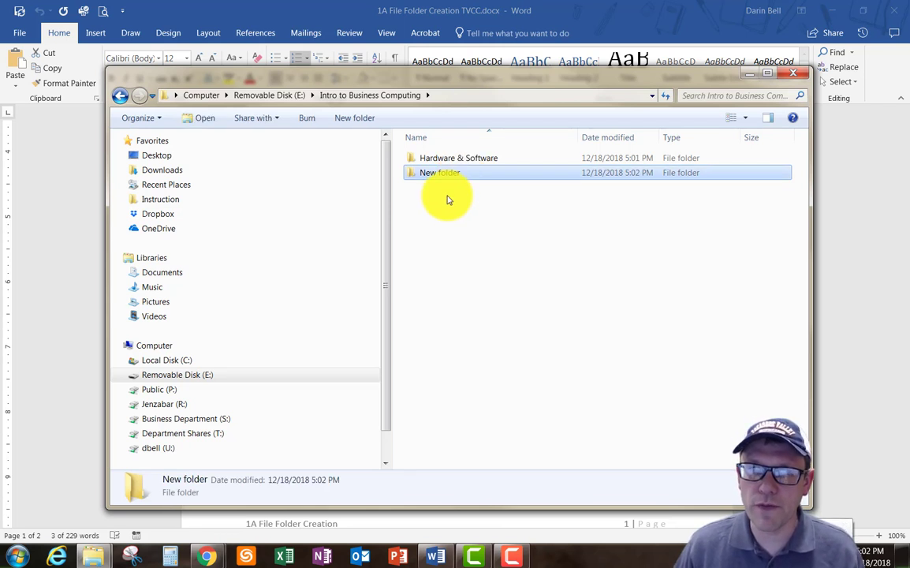
left_click(428, 197)
left_click(430, 176)
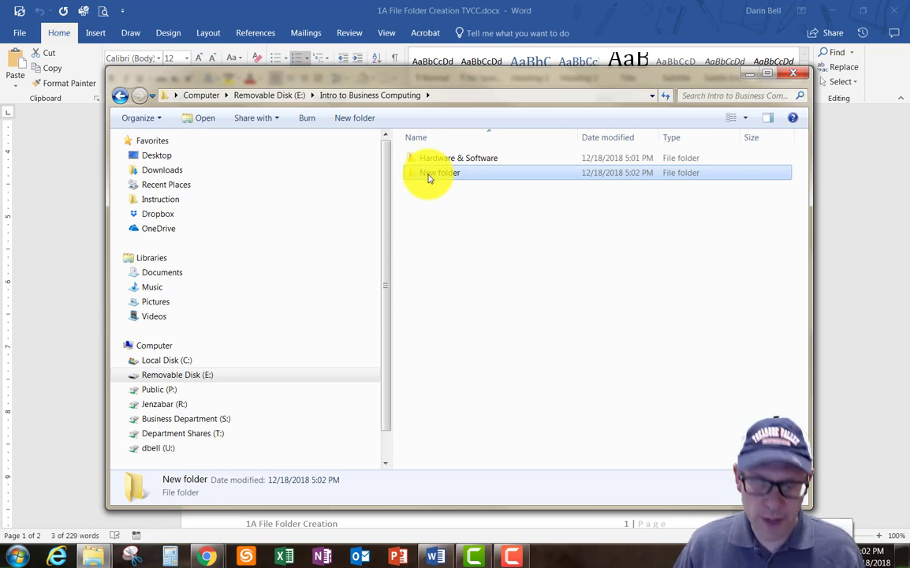
left_click(455, 161)
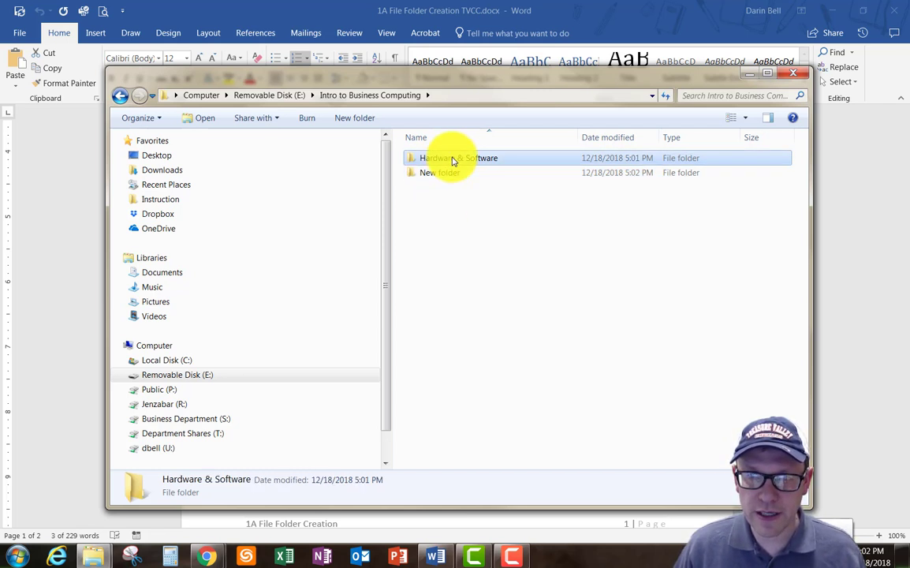
left_click(444, 177)
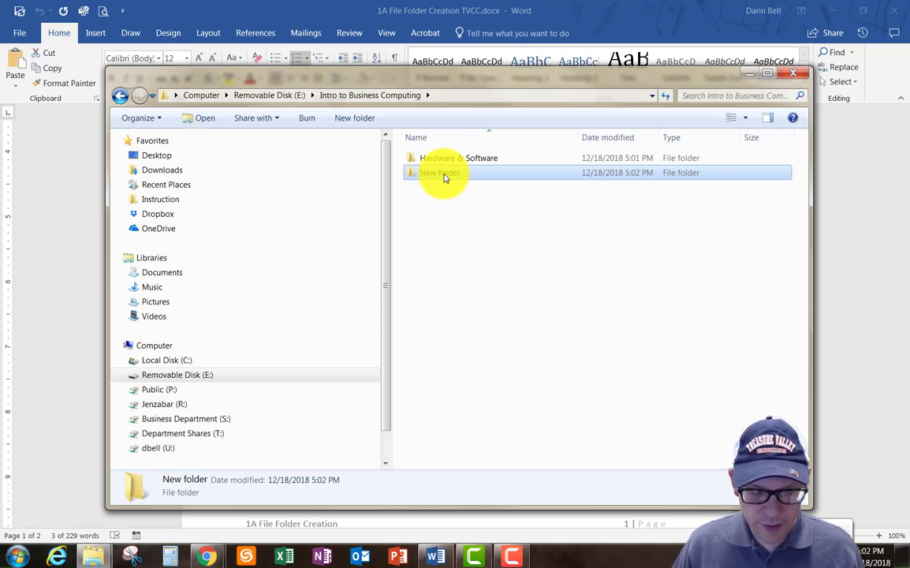
key("ctrl+c")
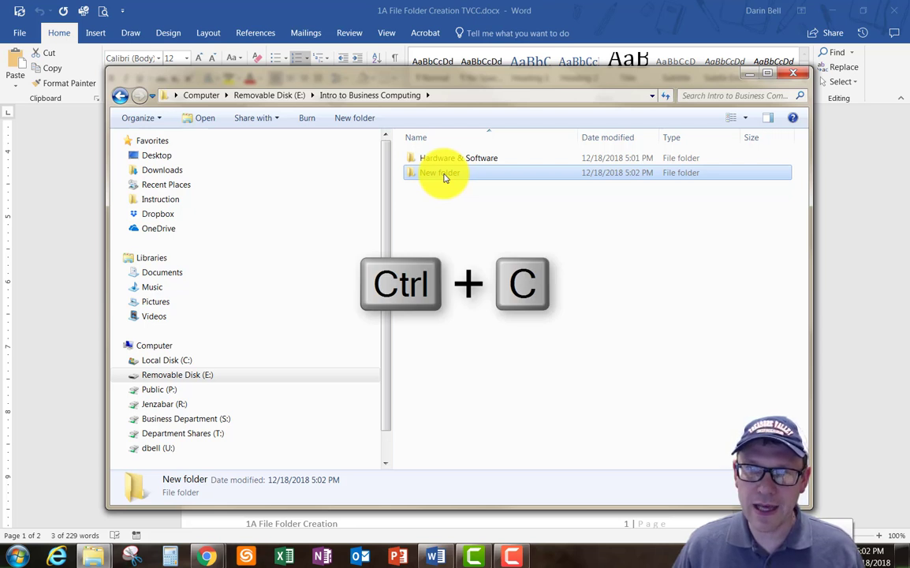
left_click(439, 228)
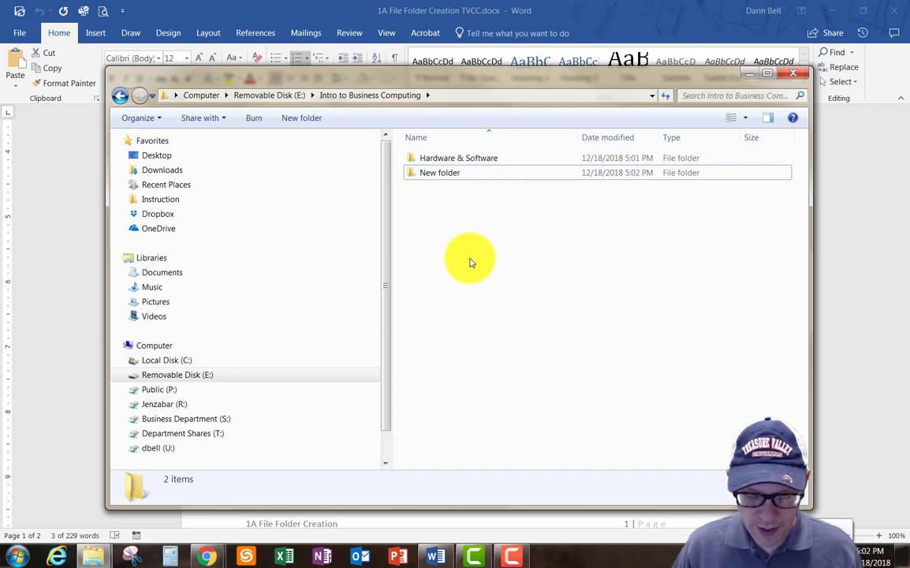
key("ctrl+v")
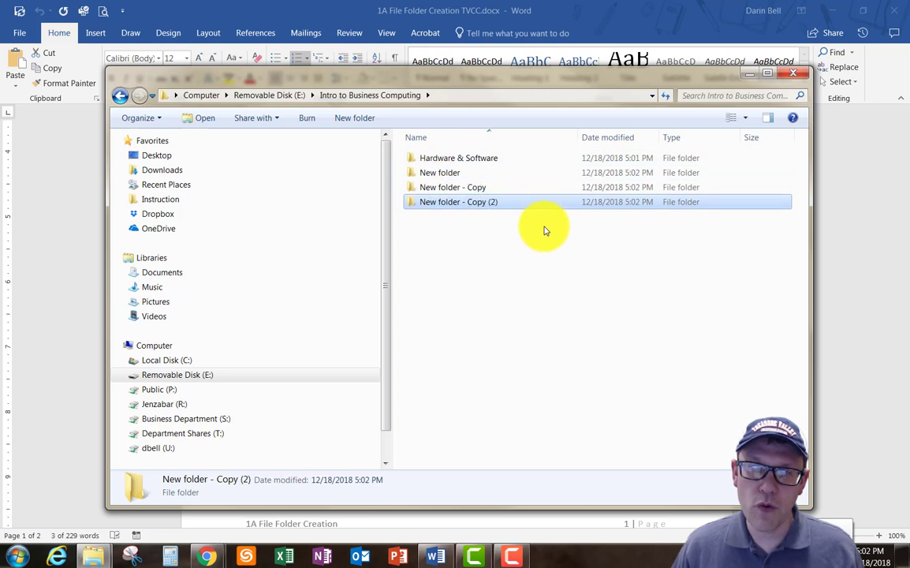
key("ctrl+v")
key("ctrl+v")
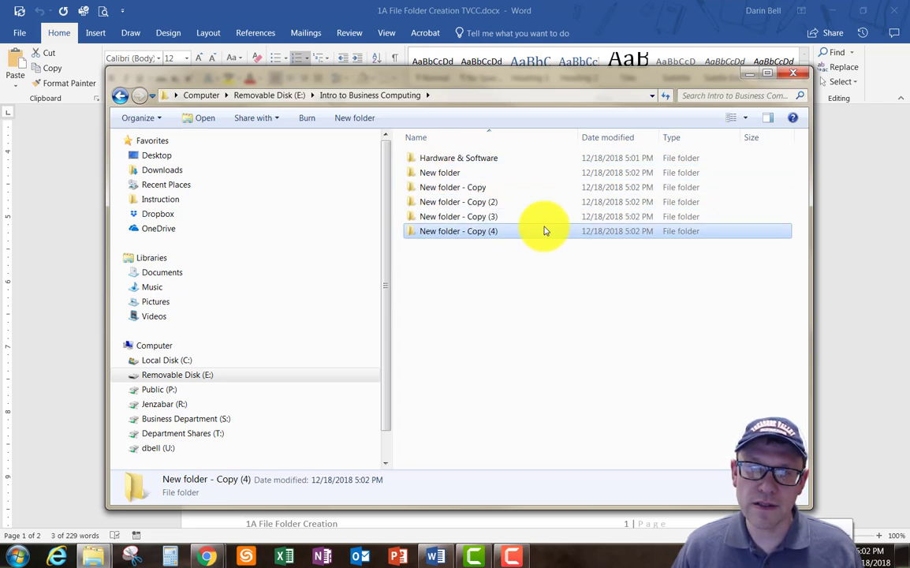
key("ctrl+v")
key("ctrl+v")
key("ctrl+v")
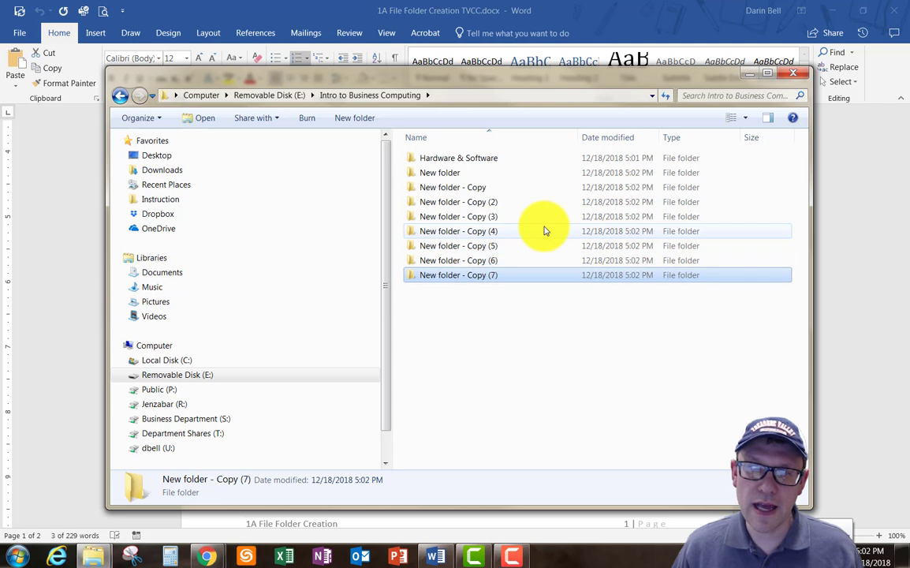
key("ctrl+v")
key("ctrl+v")
key("ctrl+v")
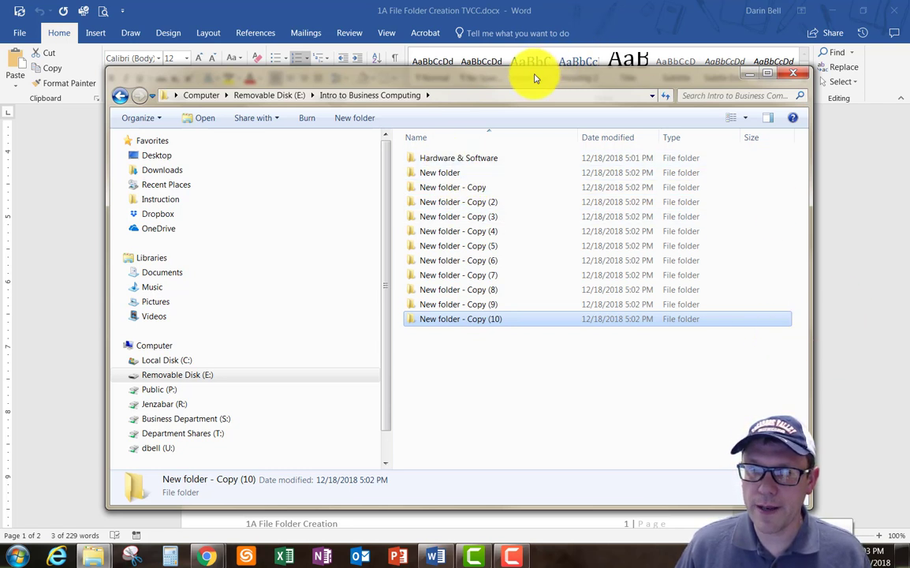
mouse_move(576, 79)
left_mouse_down()
mouse_move(629, 96)
mouse_move(909, 96)
mouse_move(584, 67)
left_mouse_up()
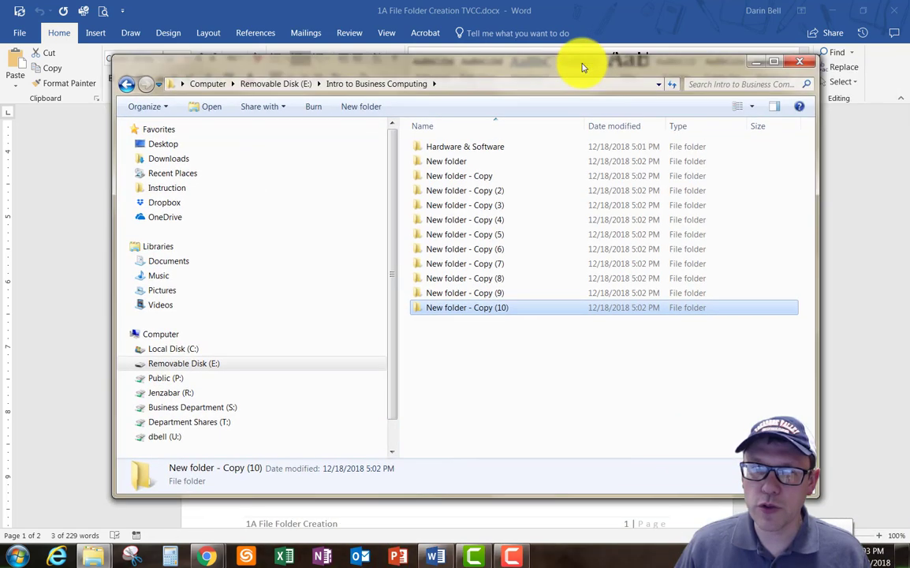
left_click(456, 163)
key("F2")
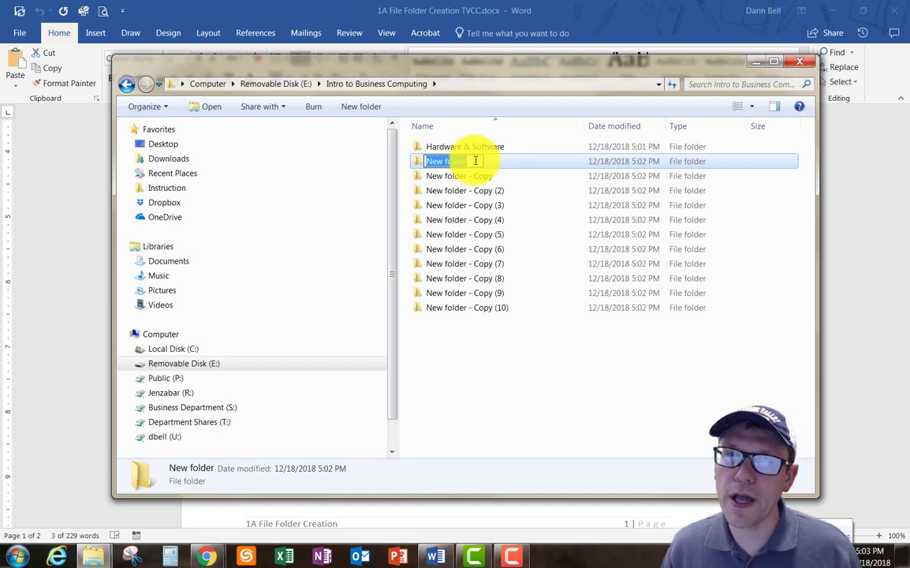
left_click(461, 179)
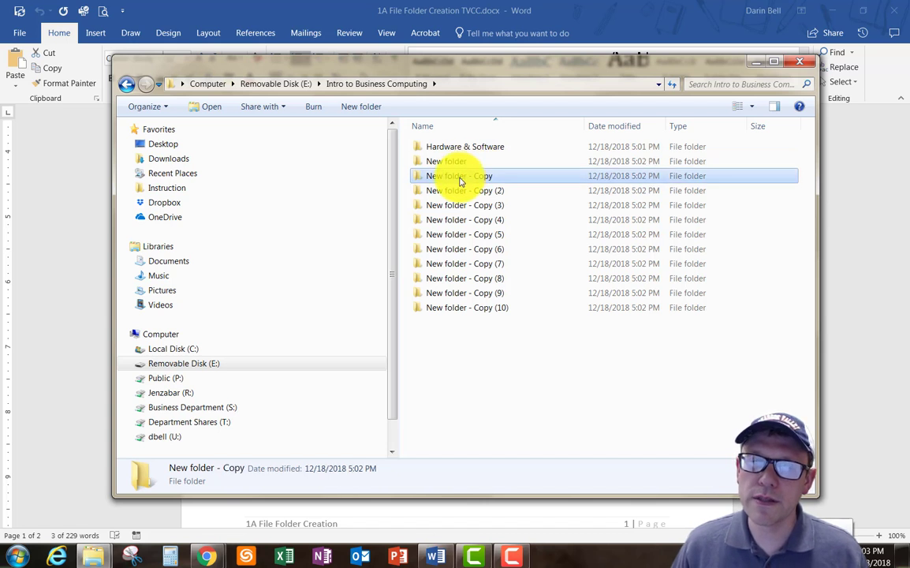
left_click(460, 177)
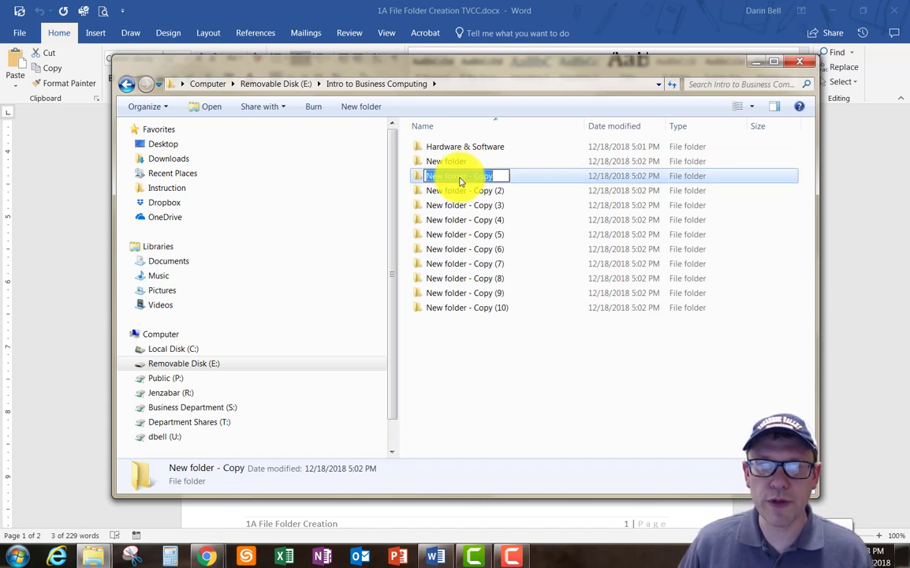
Open the name of the original blank "New folder" for editing.
left_click(456, 161)
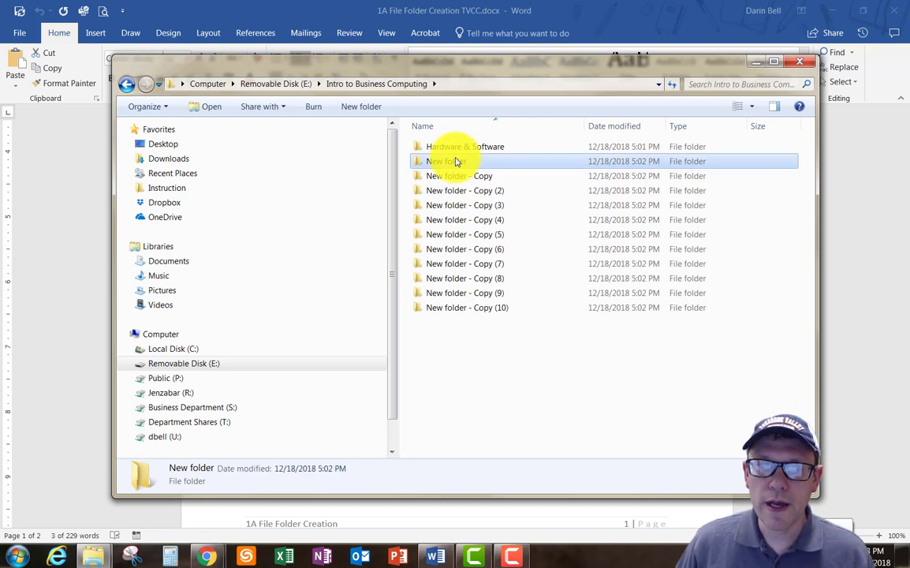
right_click(455, 162)
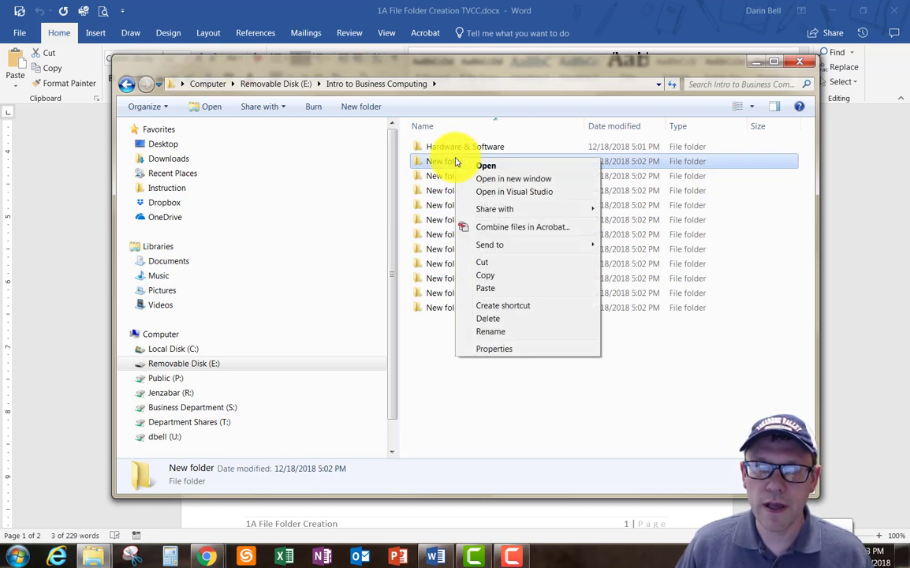
left_click(492, 333)
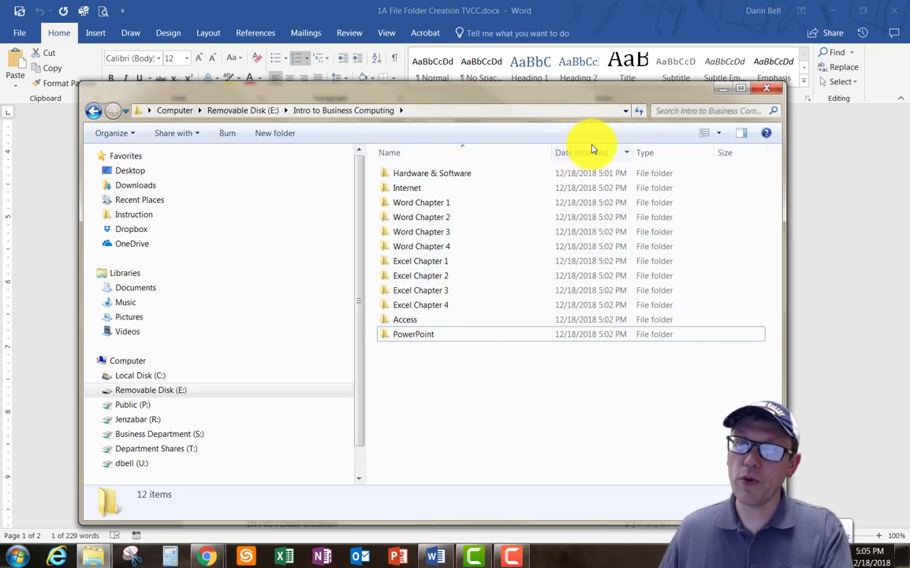
Try the List and Small Icons views for the subfolders, and settle on Medium Icons.
left_click(720, 136)
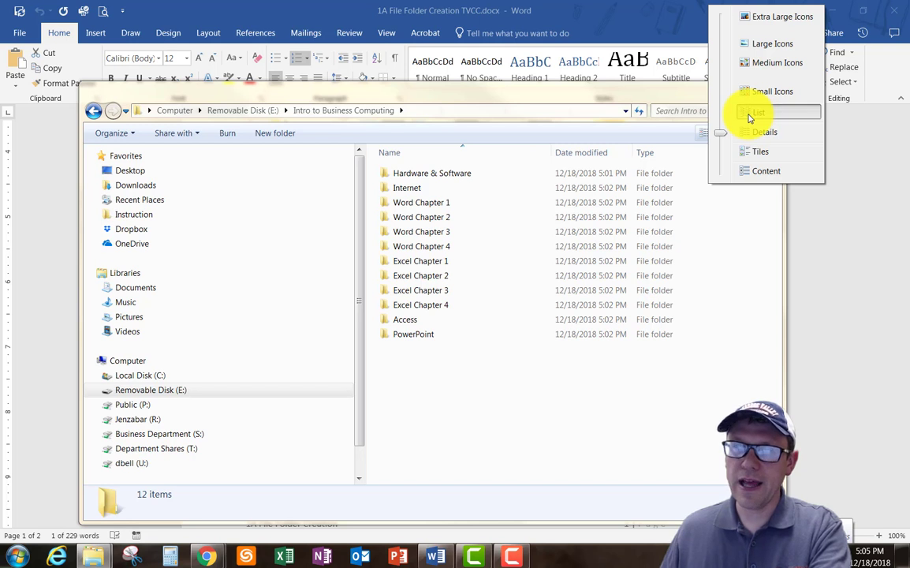
left_click(750, 115)
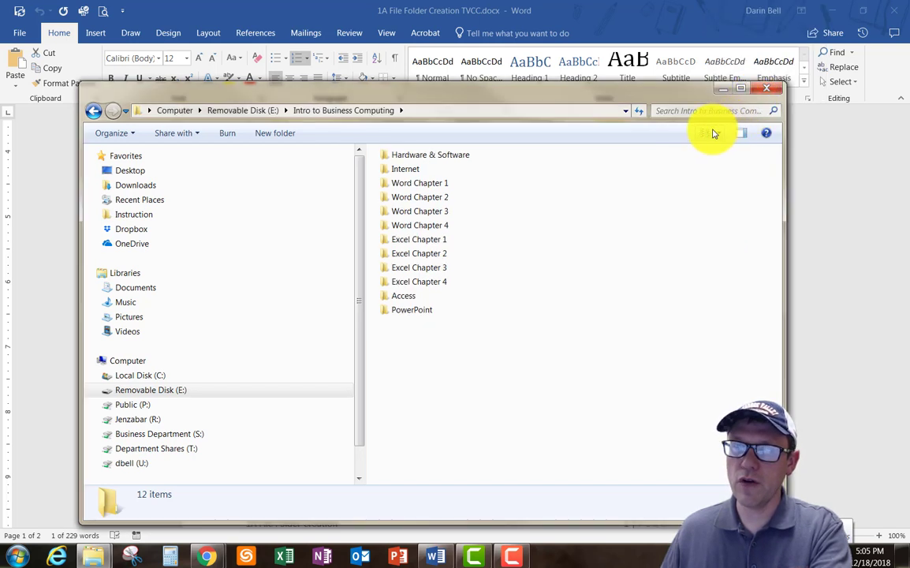
left_click(716, 134)
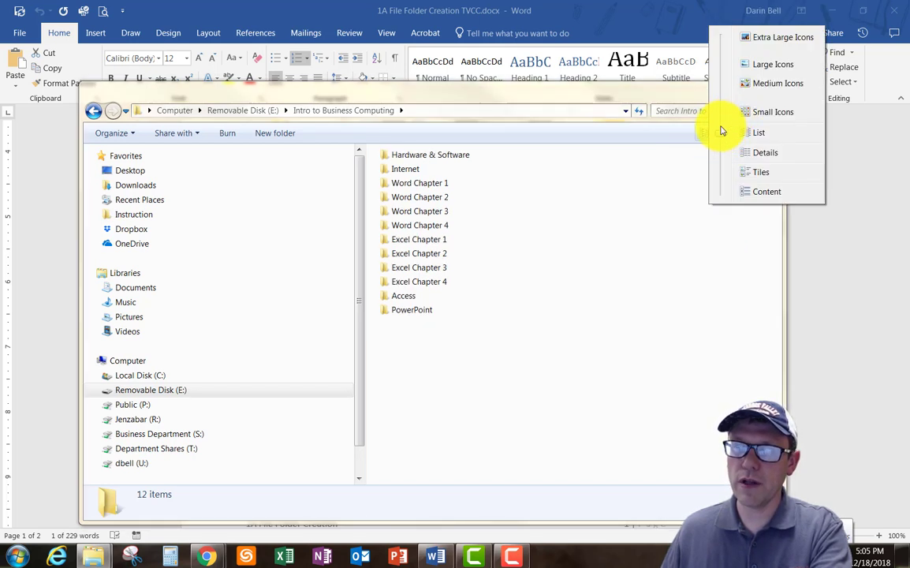
left_click(755, 111)
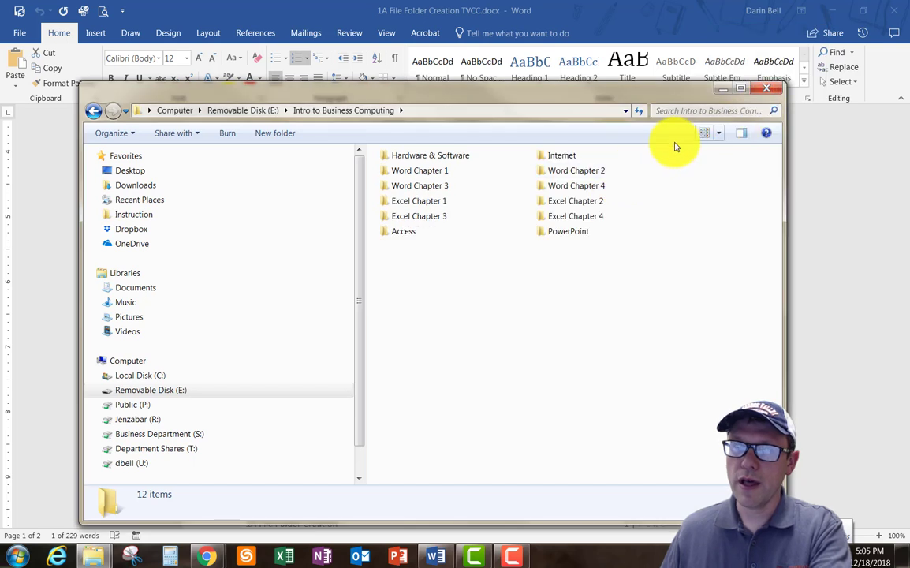
left_click(717, 136)
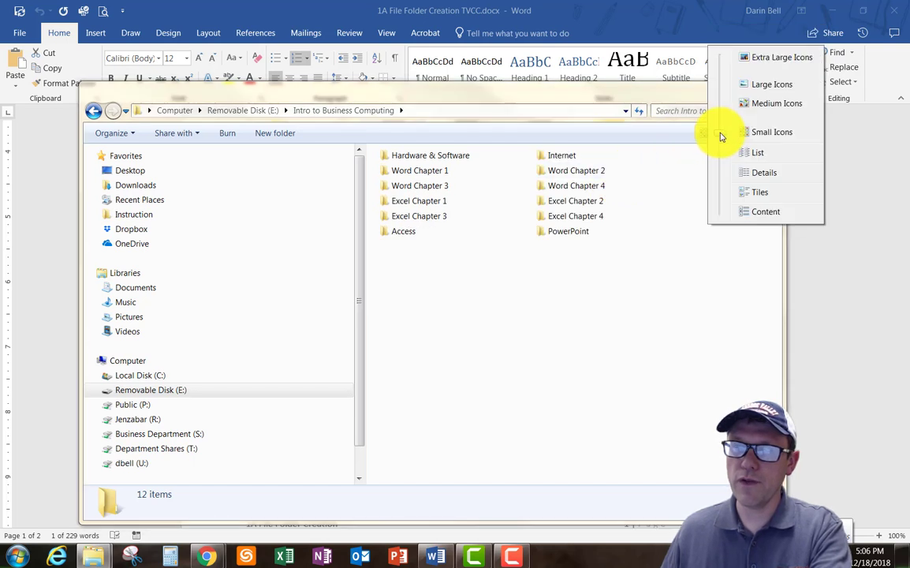
left_click(774, 105)
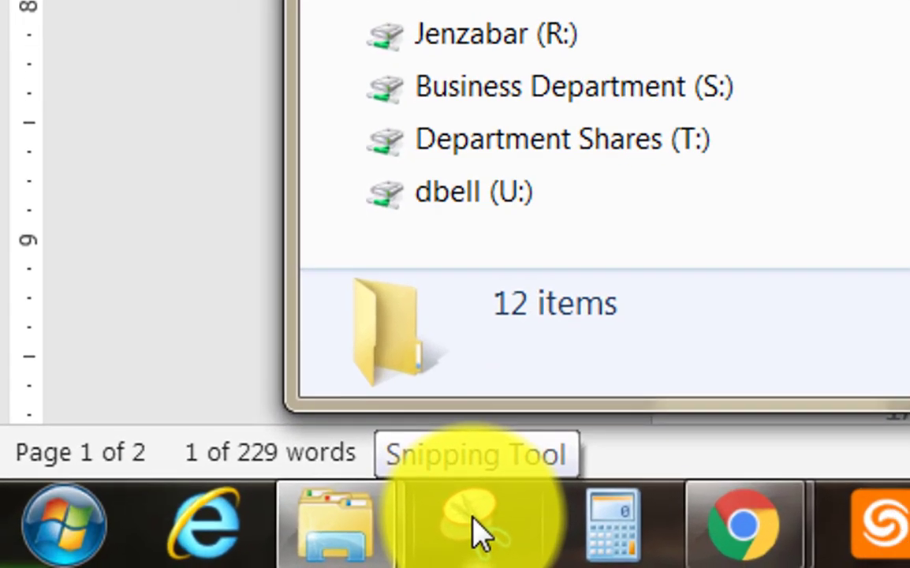
Search the installed programs for "snip" and view the pinning options available for Snipping Tool.
left_click(478, 533)
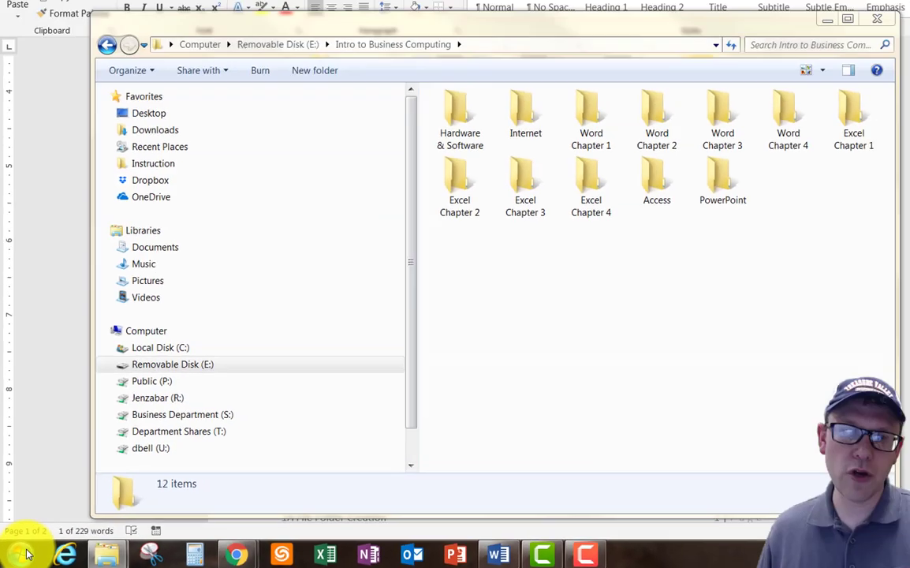
left_click(63, 523)
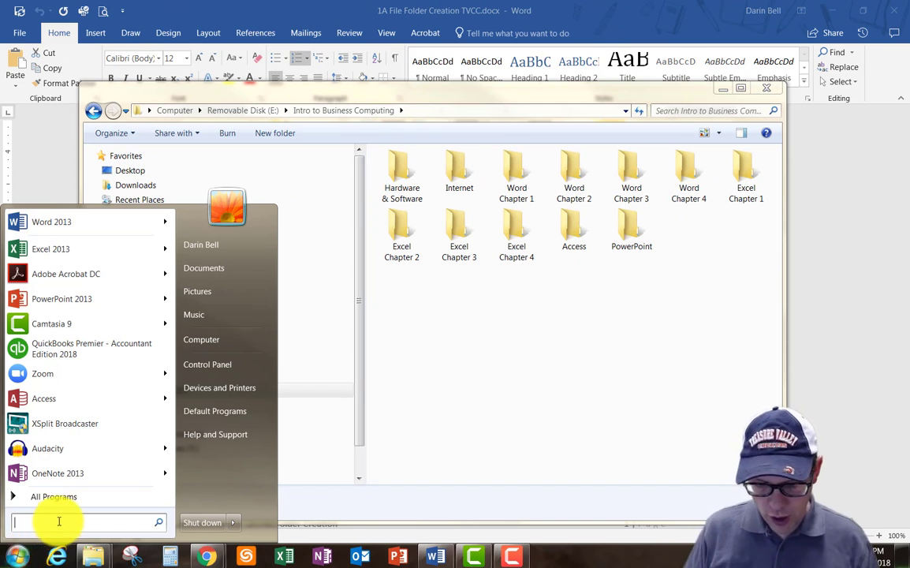
type("snip")
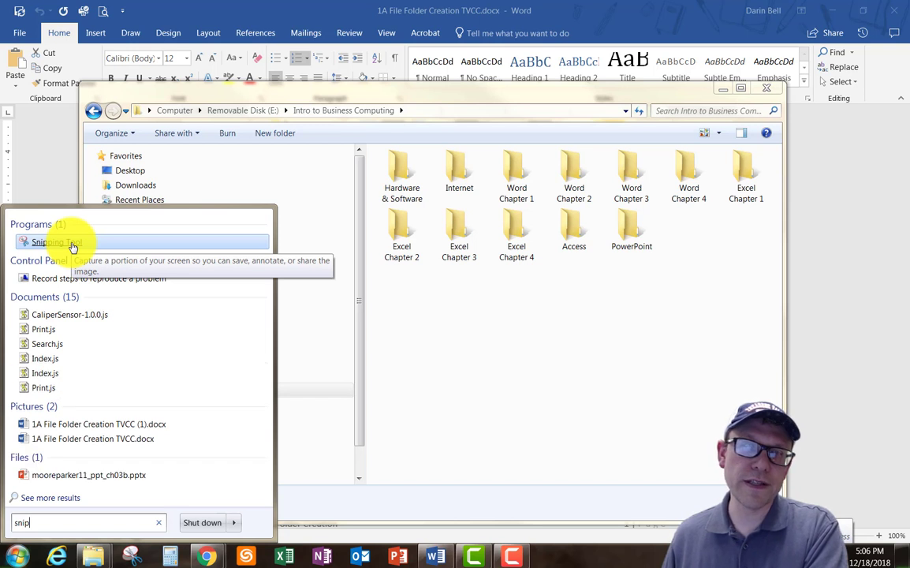
right_click(72, 247)
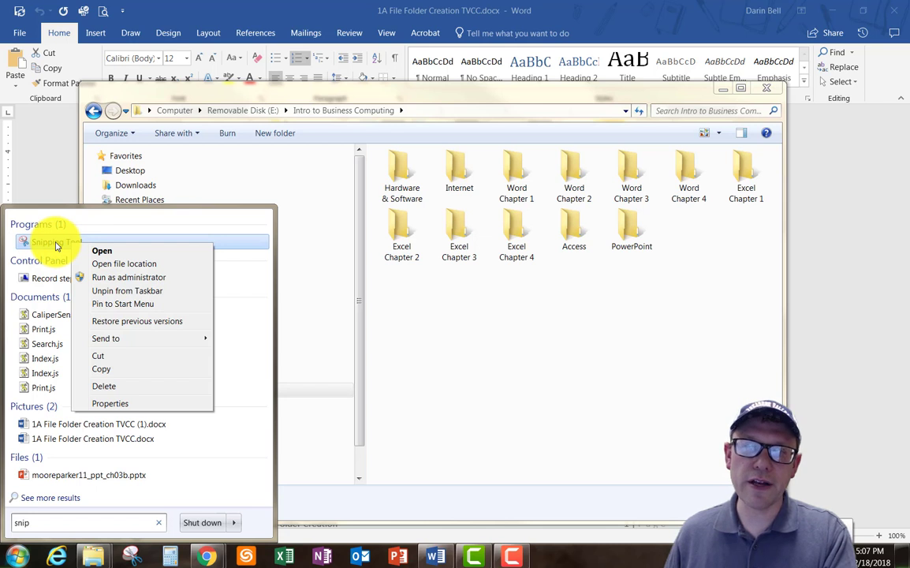
left_click(545, 426)
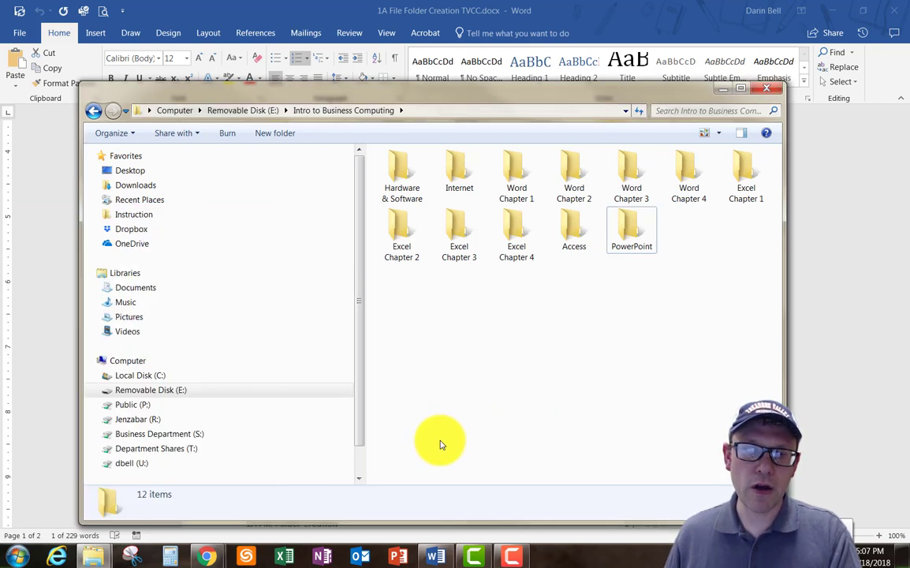
Capture a Snipping Tool snip of the Intro to Business Computing window, from its title bar to just below the twelve folders.
left_click(132, 557)
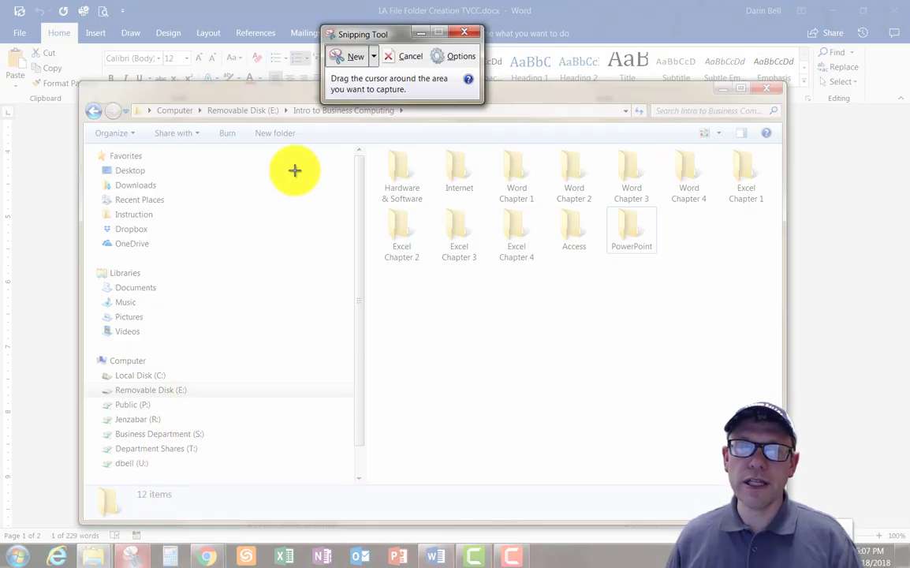
left_click_drag(379, 35, 345, 15)
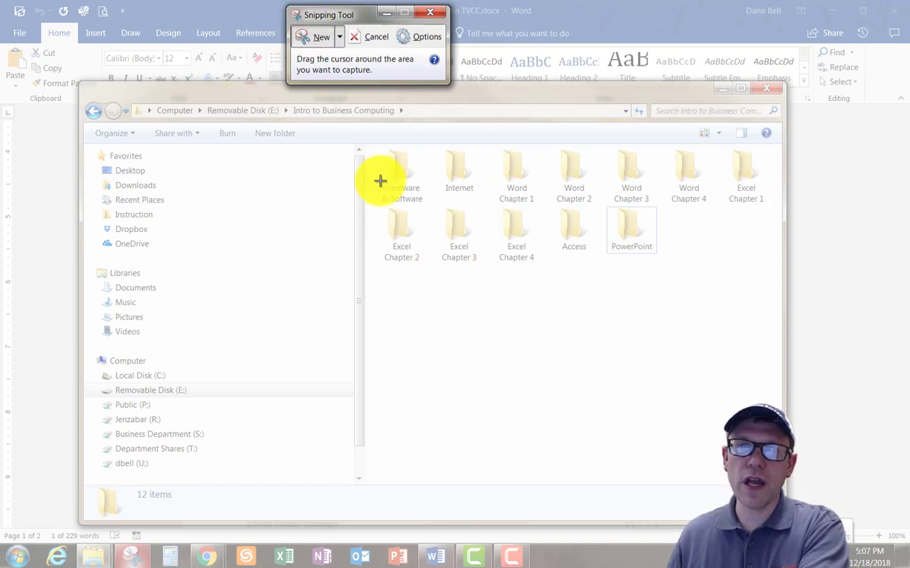
left_click(318, 45)
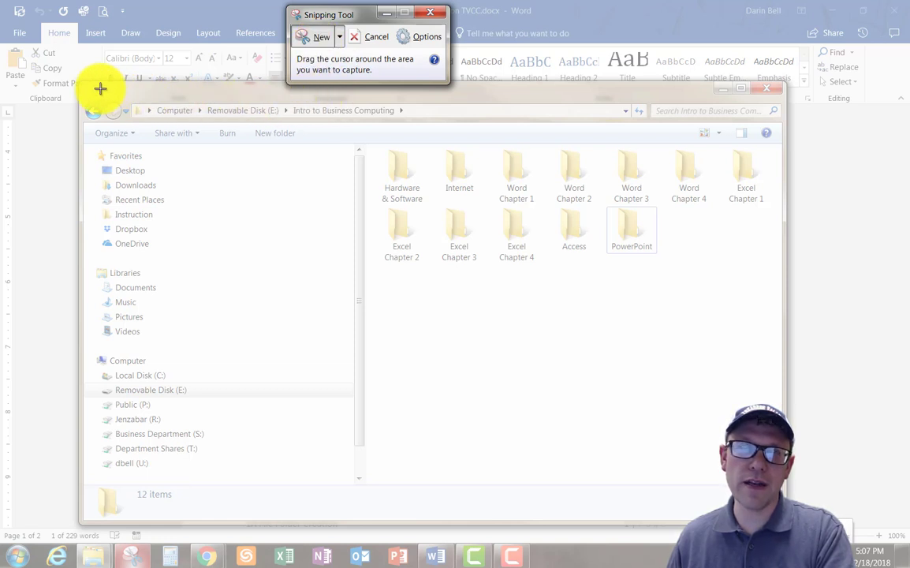
left_click_drag(79, 82, 786, 292)
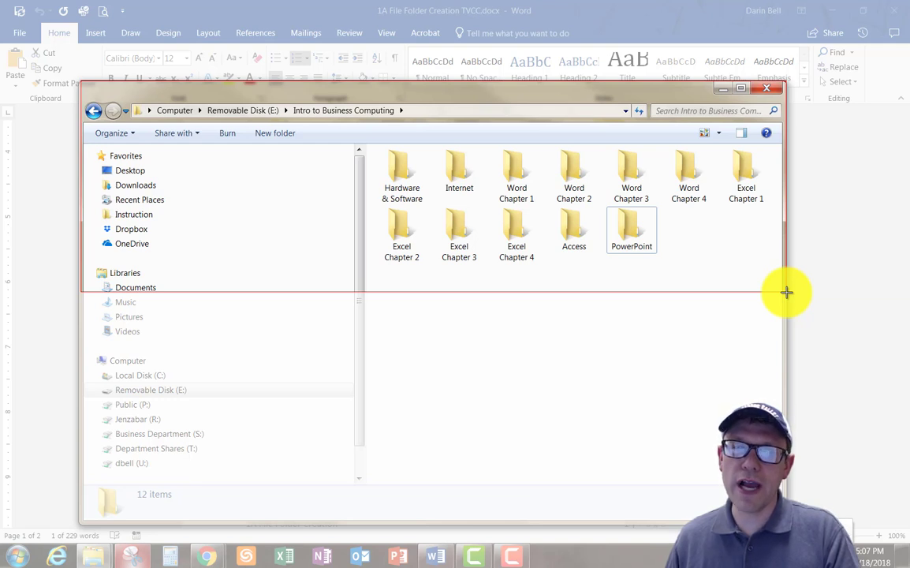
left_click_drag(786, 292, 786, 291)
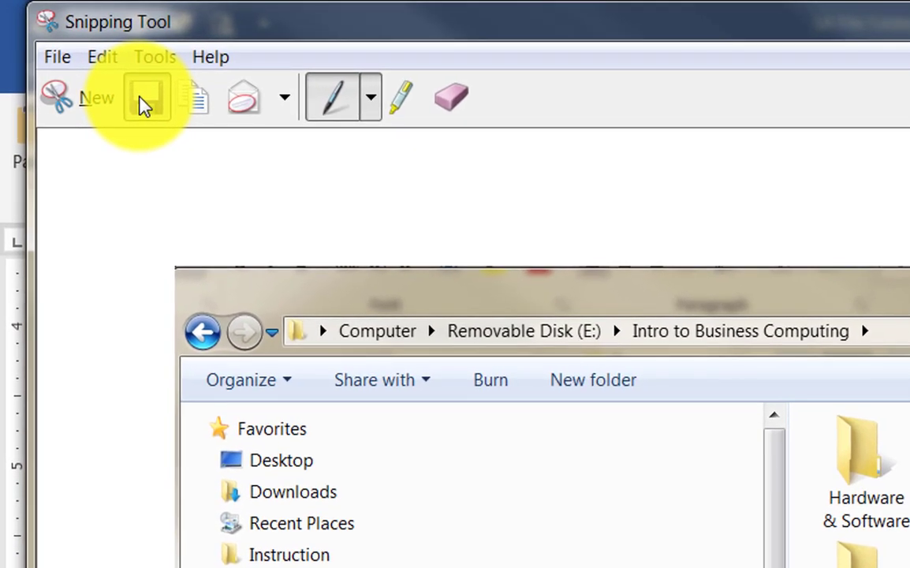
Save the snip as a JPEG named "BA131Snip1" in the Pictures library.
left_click(145, 105)
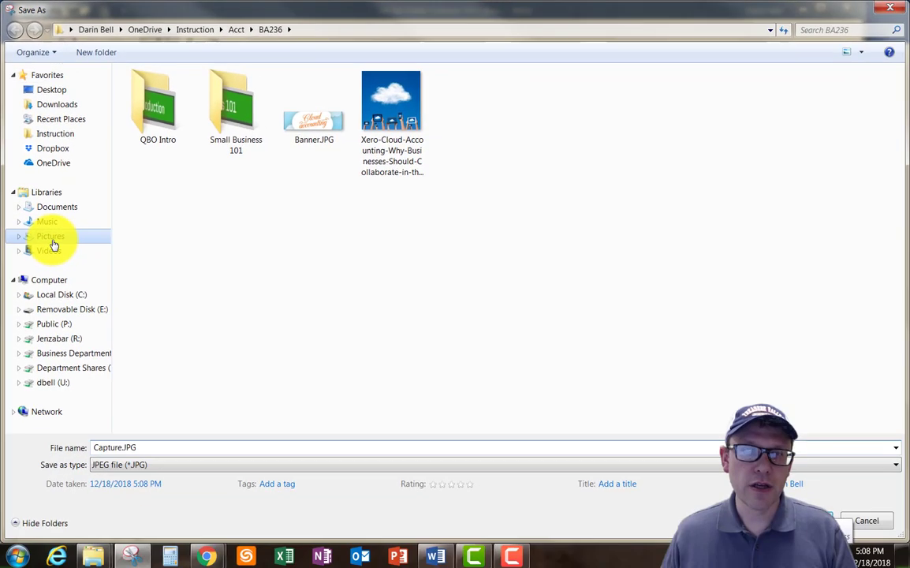
left_click(96, 510)
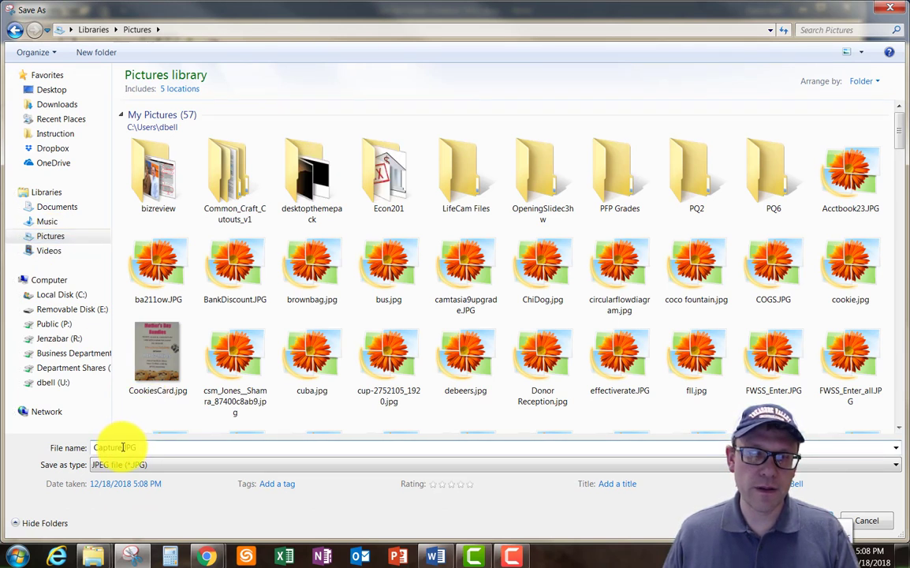
double_click(122, 448)
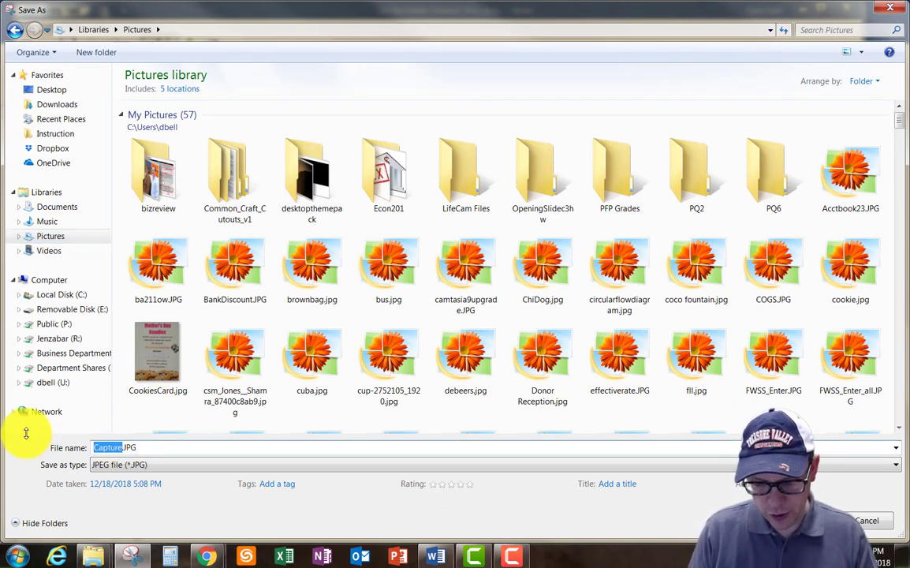
type("BA131")
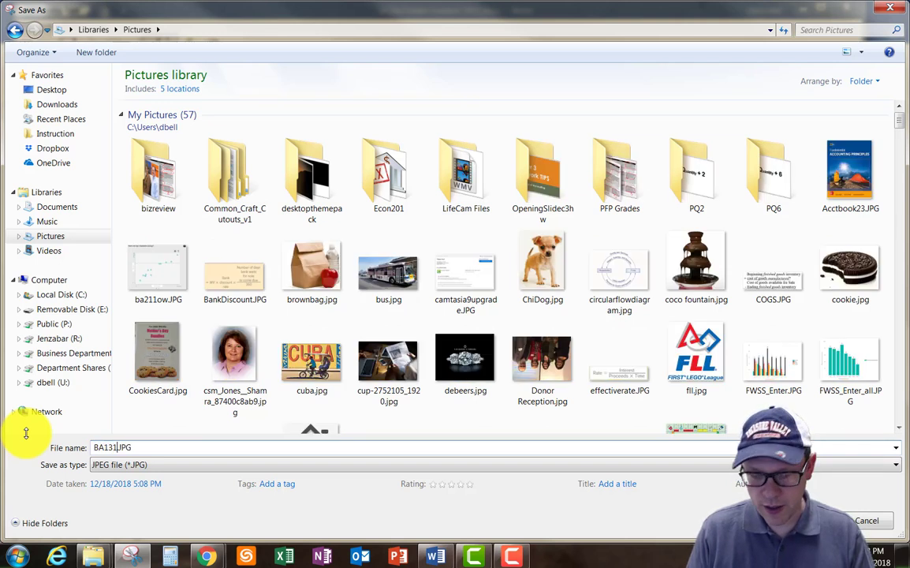
type("Snip")
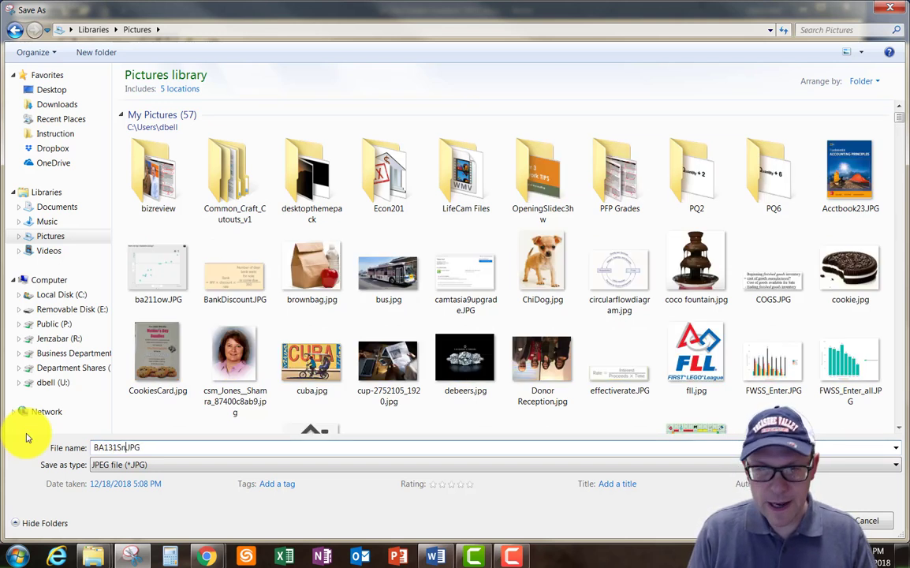
type("1")
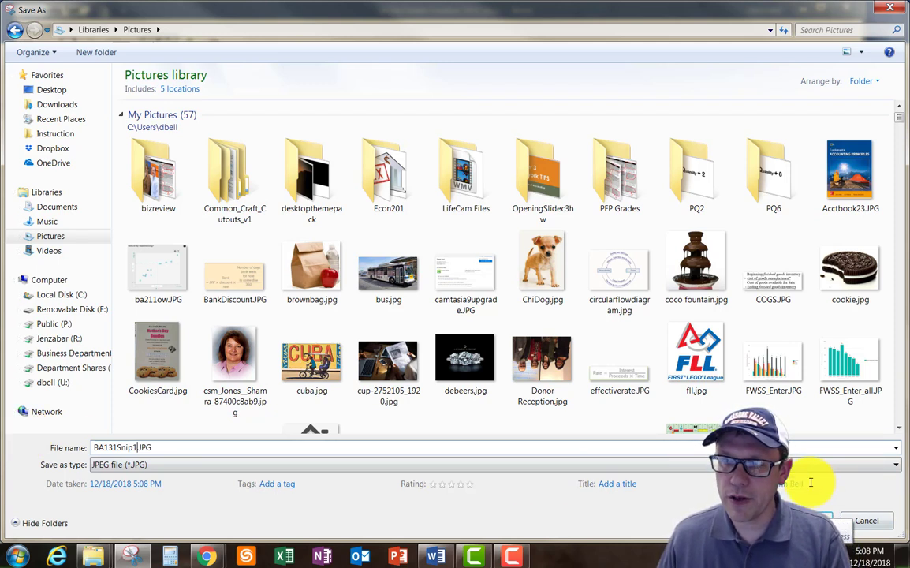
left_click(801, 513)
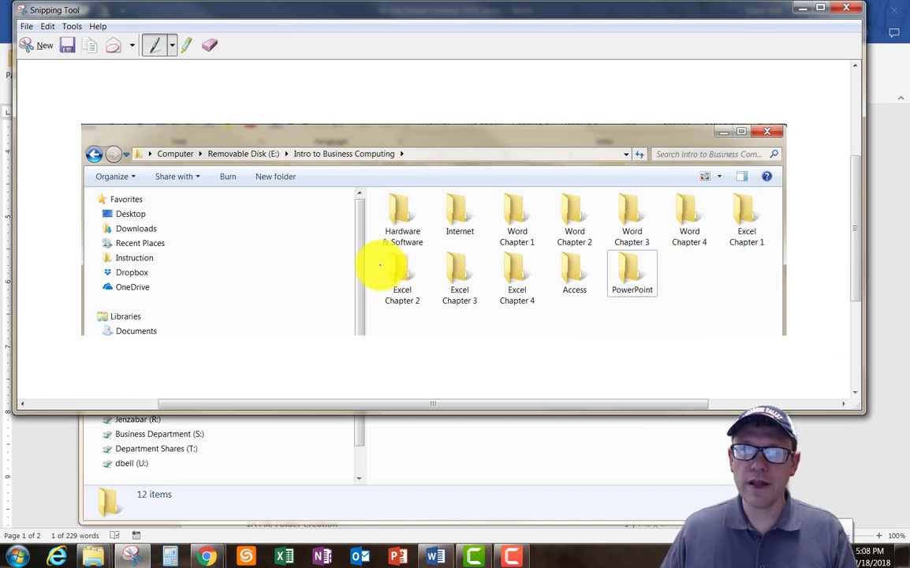
Copy the snip, and check the assignment directions in Word for how it must be named, formatted and submitted.
left_click(92, 48)
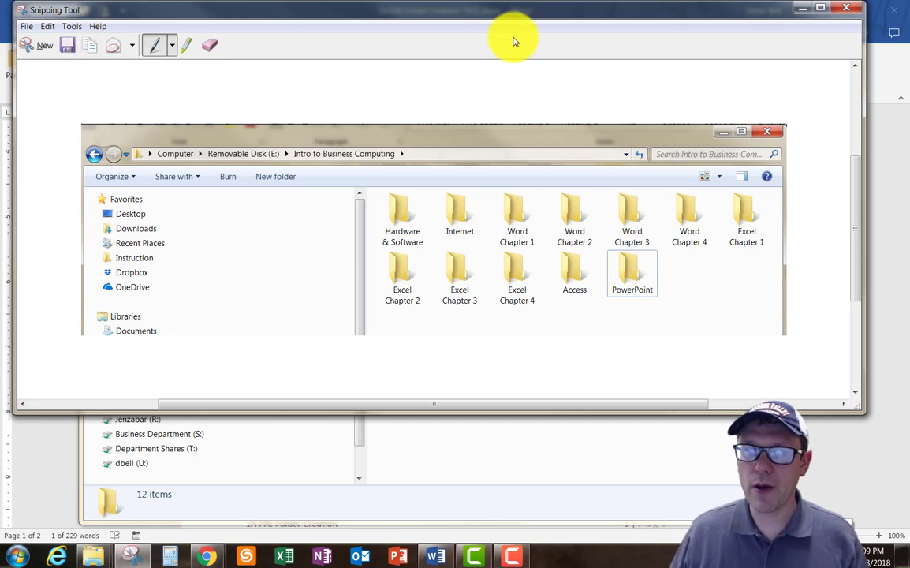
left_click(435, 555)
scroll(290, 338, "down", 15)
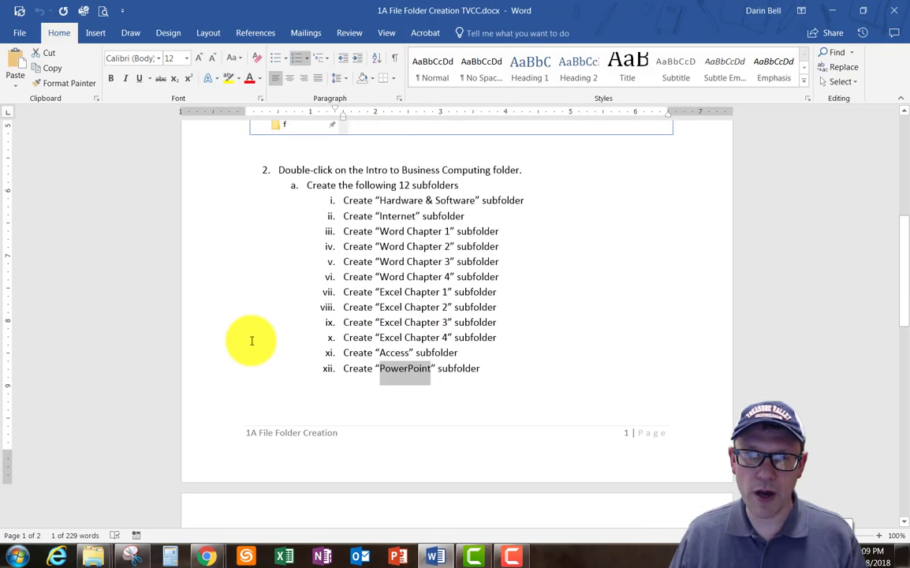
scroll(249, 341, "up", 1)
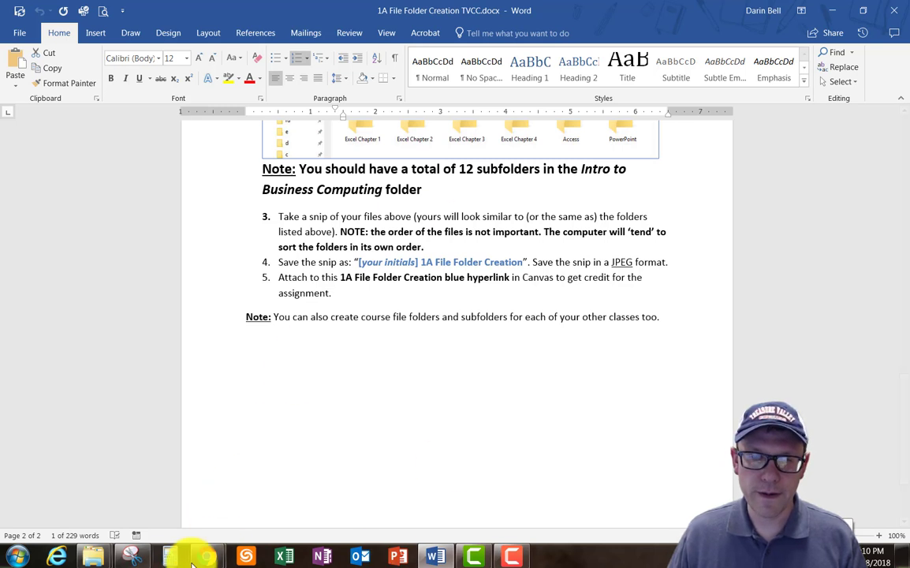
Return to Snipping Tool, enter "DMB 1A File Folder Creation" as the snip's save name with the JPEG file type, and cancel the save.
left_click(134, 556)
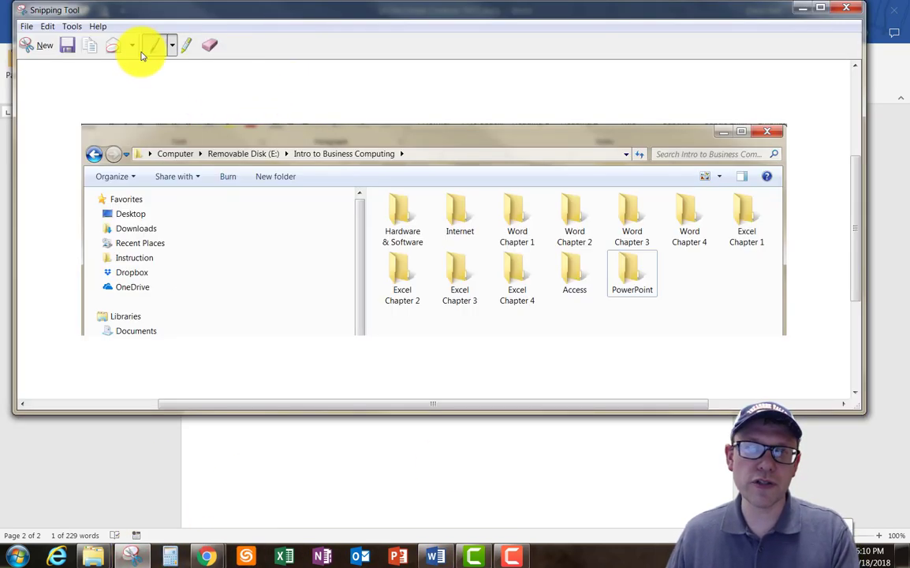
left_click(69, 47)
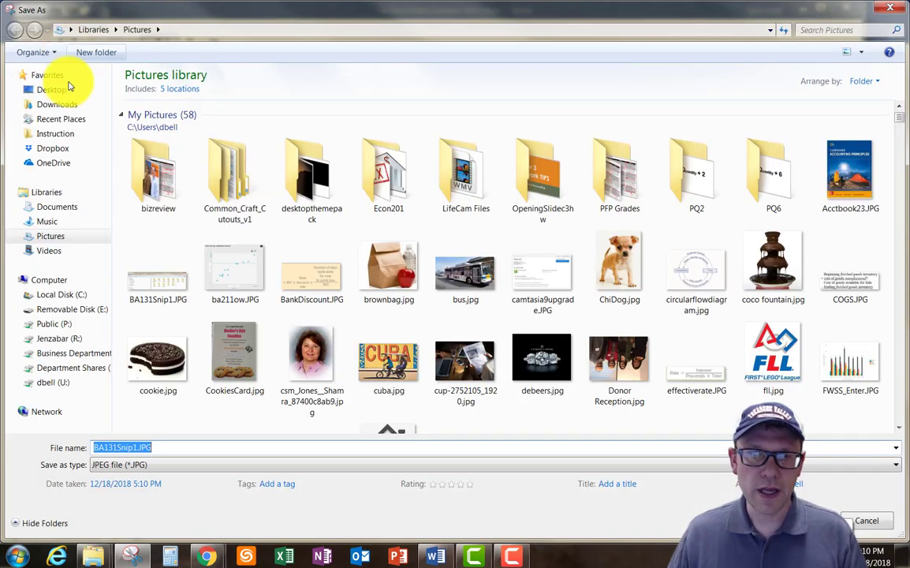
left_click(138, 447)
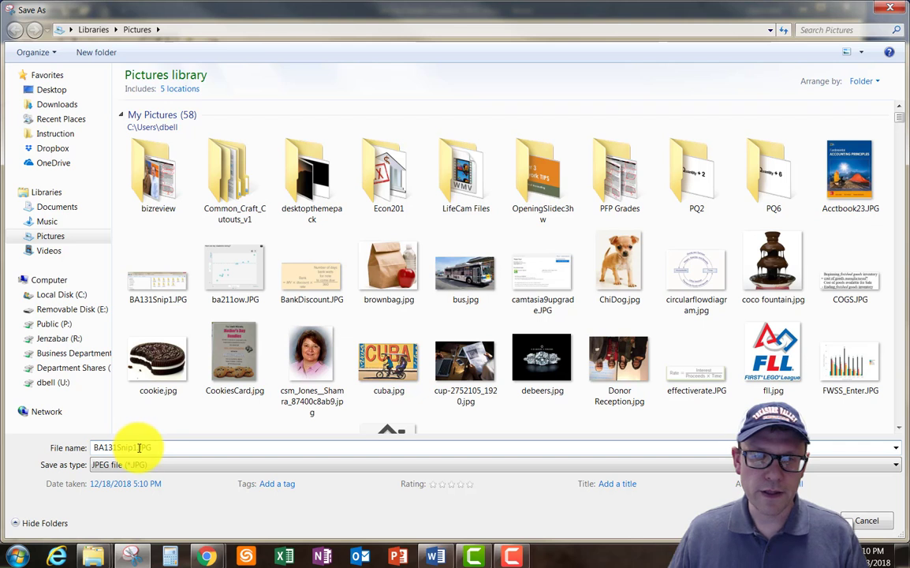
key("ctrl+a")
key("ctrl+v")
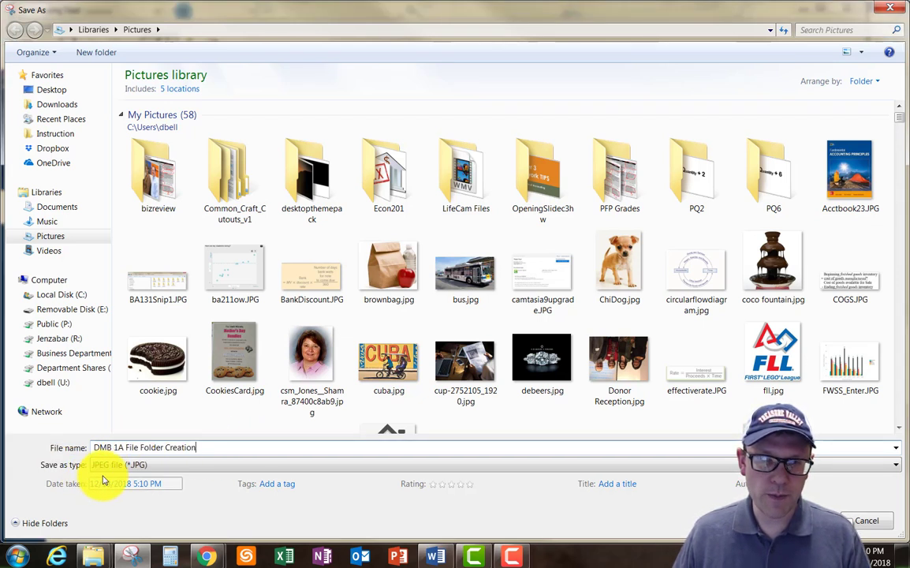
left_click(120, 467)
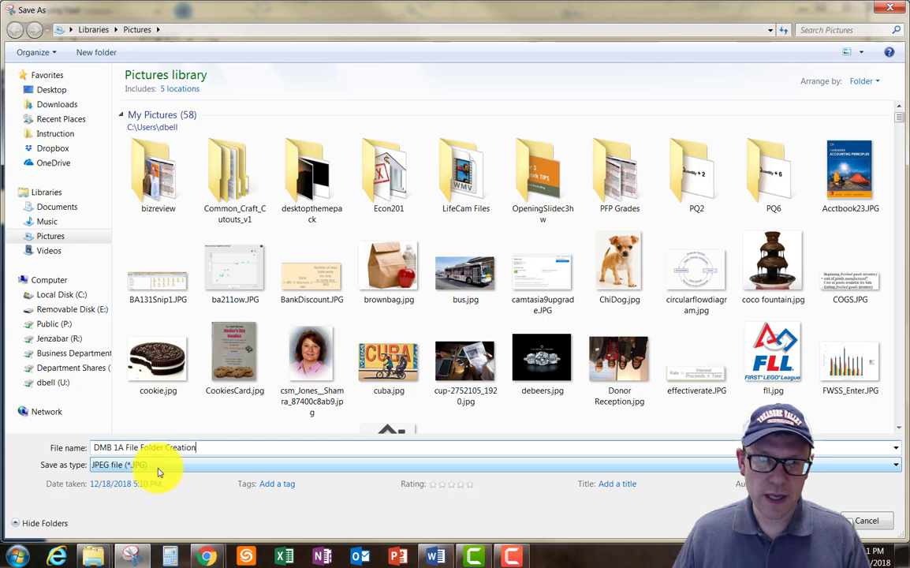
left_click(896, 467)
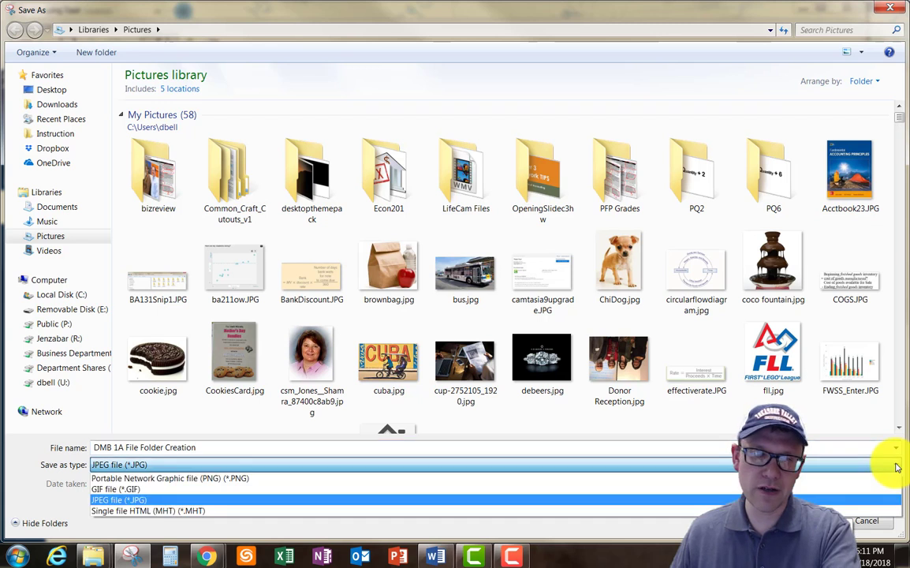
left_click(126, 501)
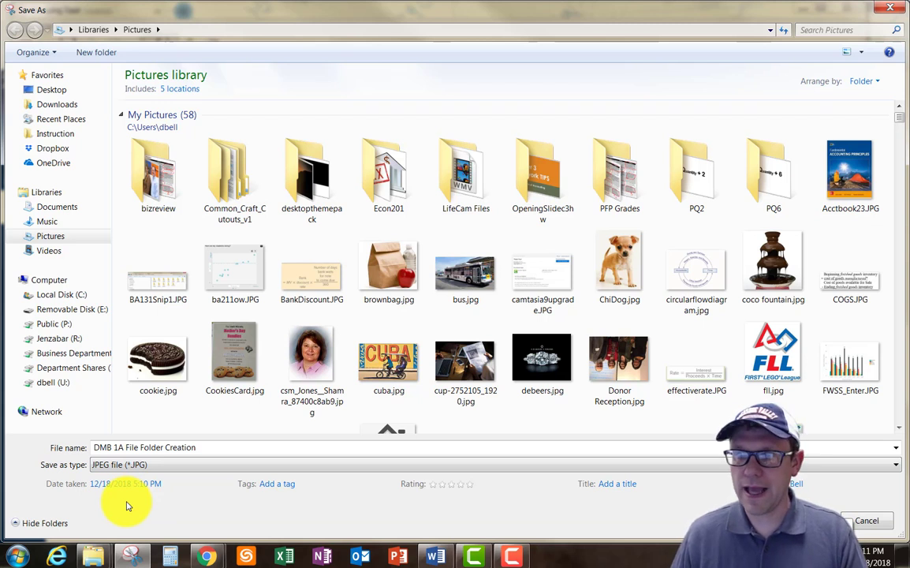
left_click(866, 521)
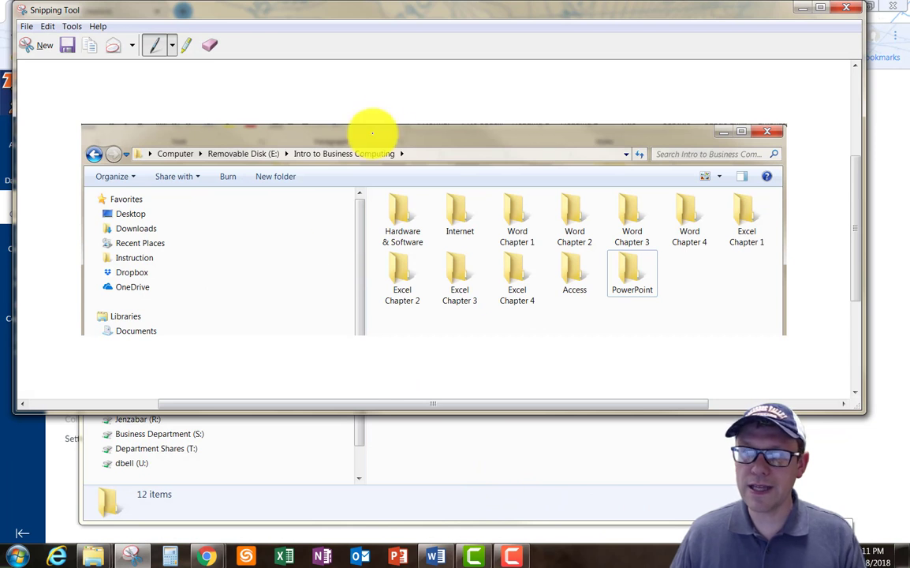
Clear the way to the browser and open the college OneDrive through the MyTVCC portal's TVCC College Email.
left_click(800, 9)
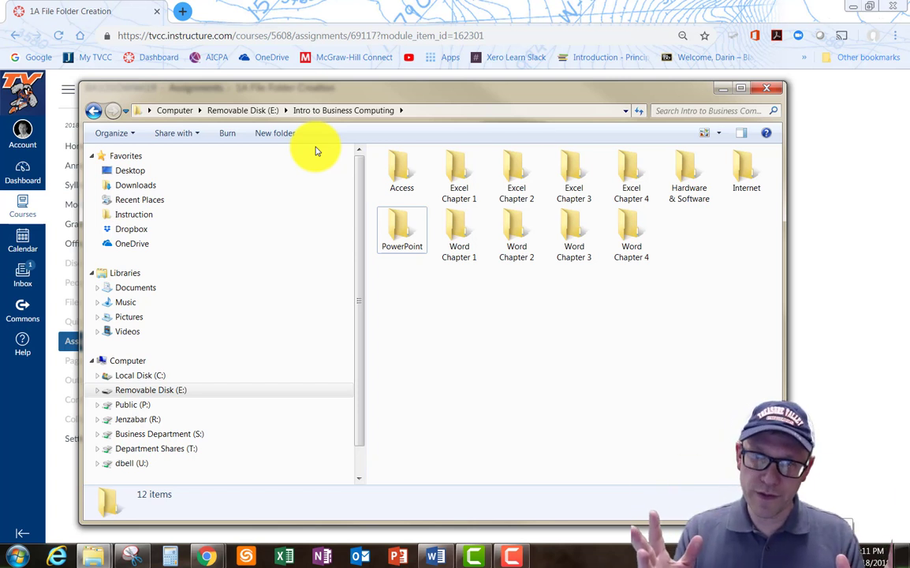
left_click(183, 13)
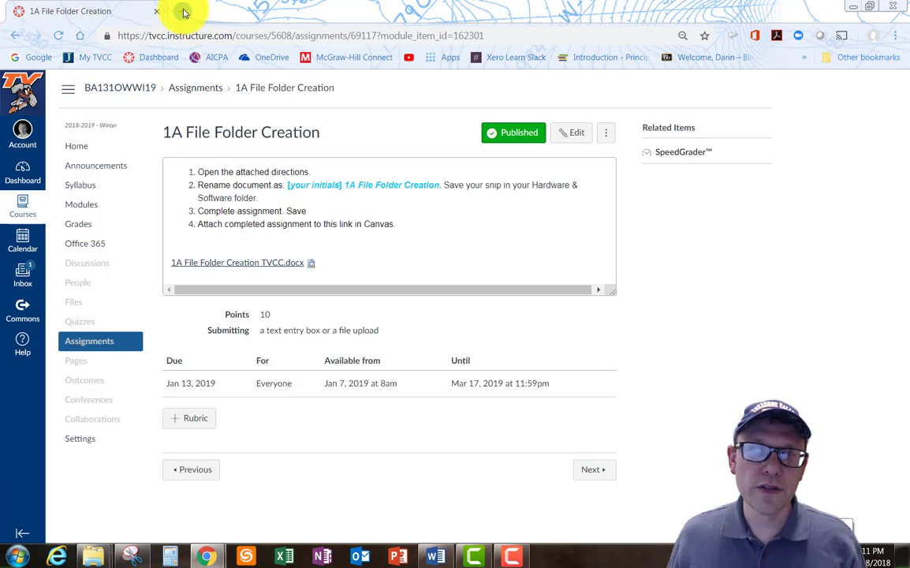
left_click(183, 13)
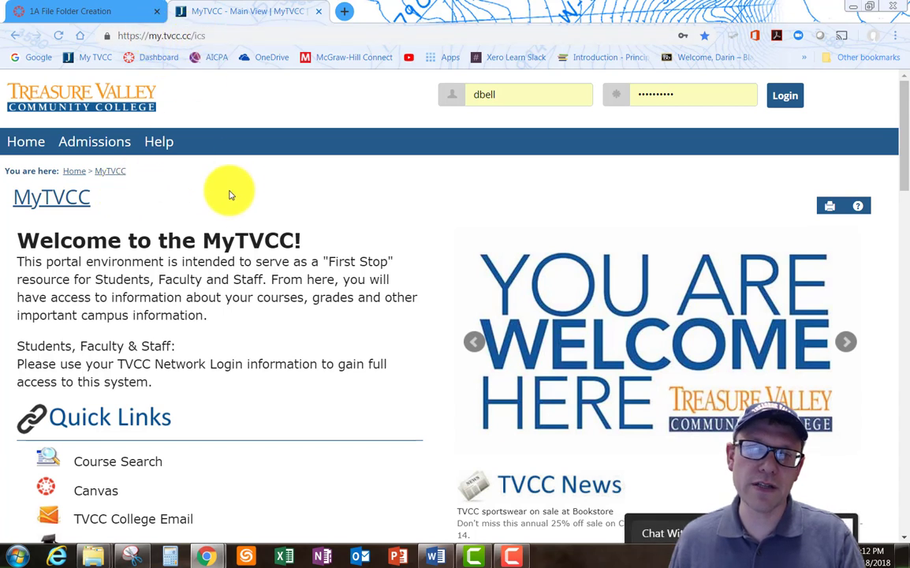
scroll(213, 202, "down", 3)
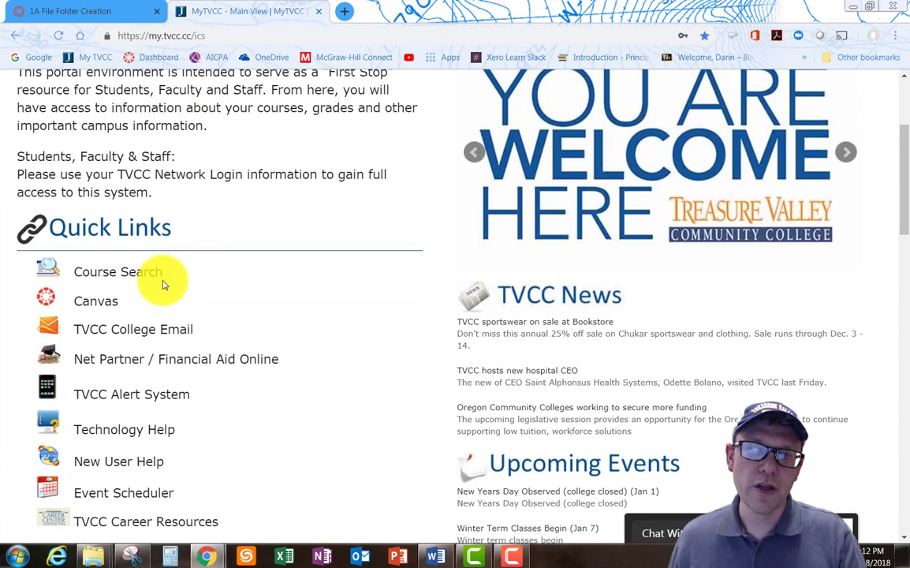
left_click(138, 332)
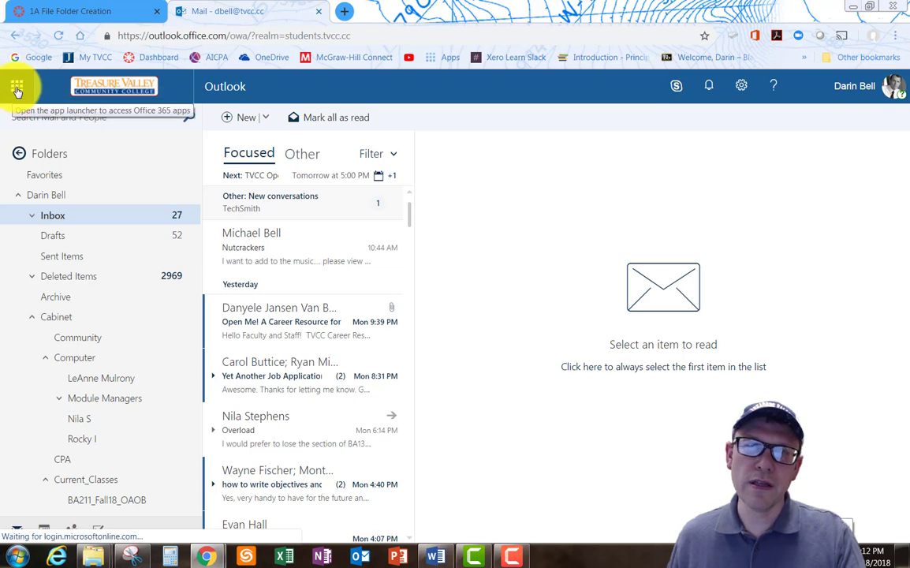
left_click(18, 89)
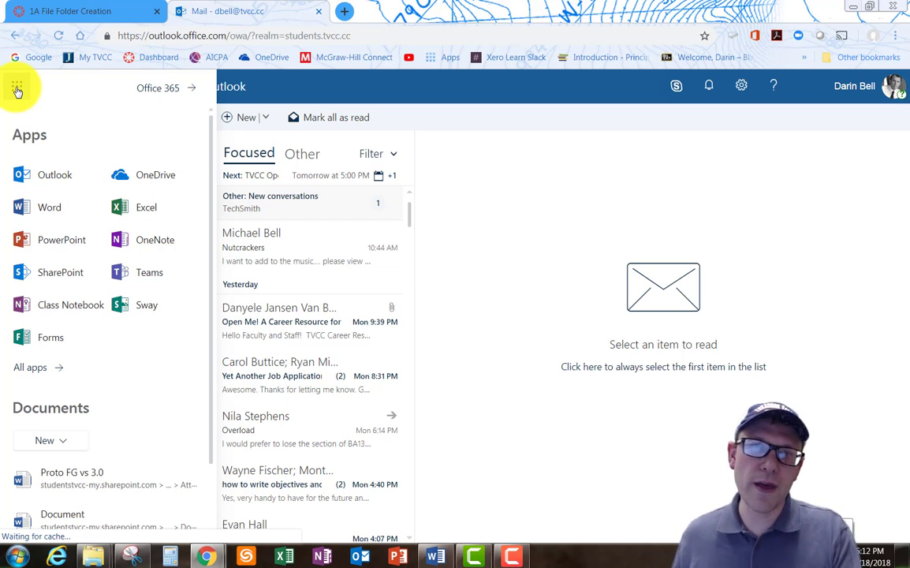
left_click(146, 177)
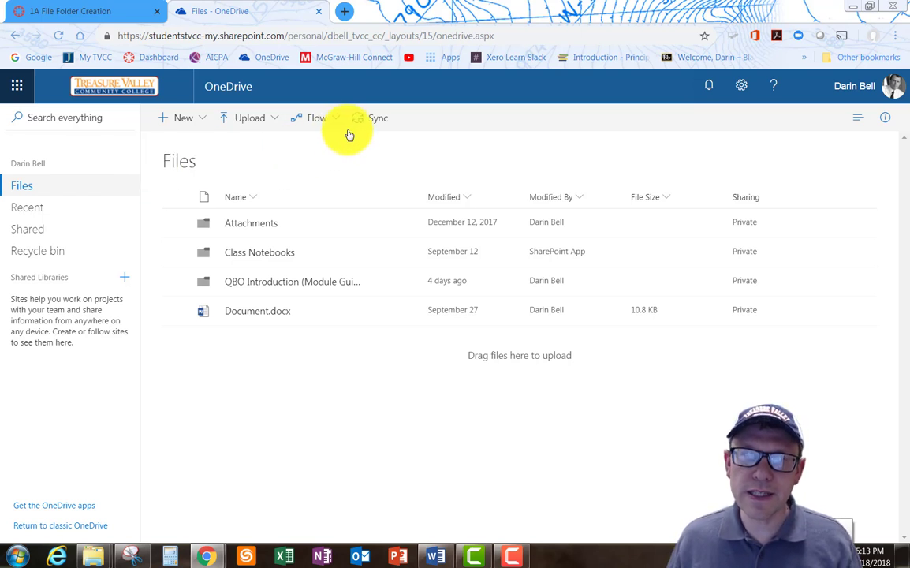
Create a folder named "Intro to Business Computing" in the OneDrive files.
left_click(185, 118)
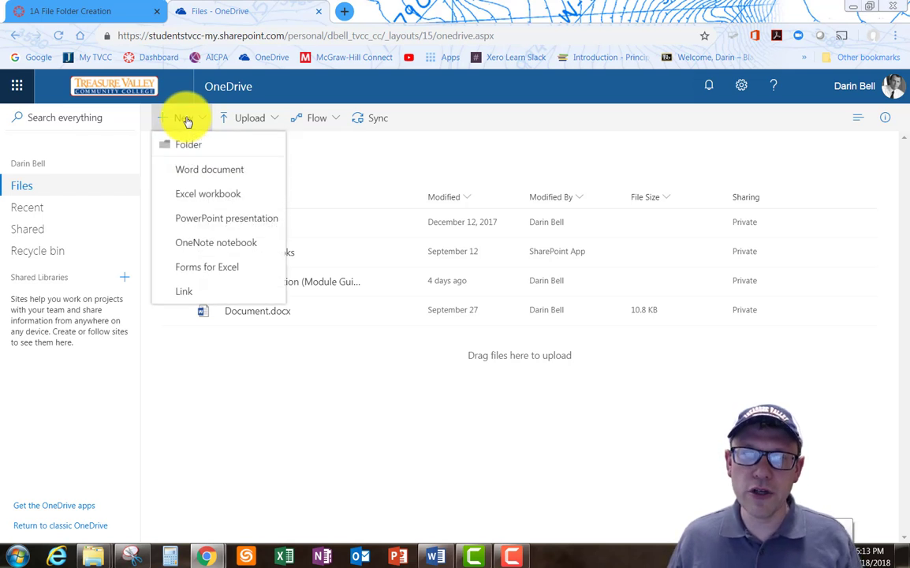
left_click(190, 148)
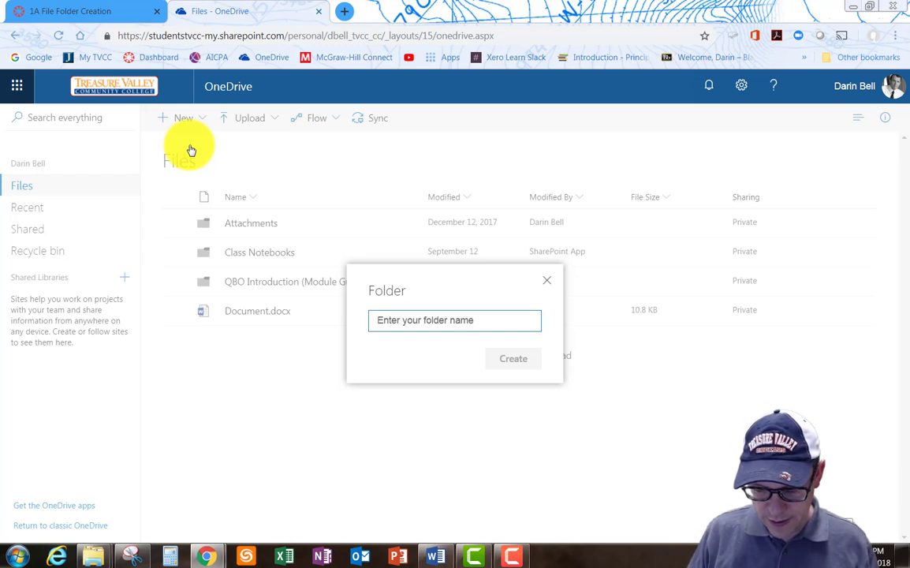
type("C")
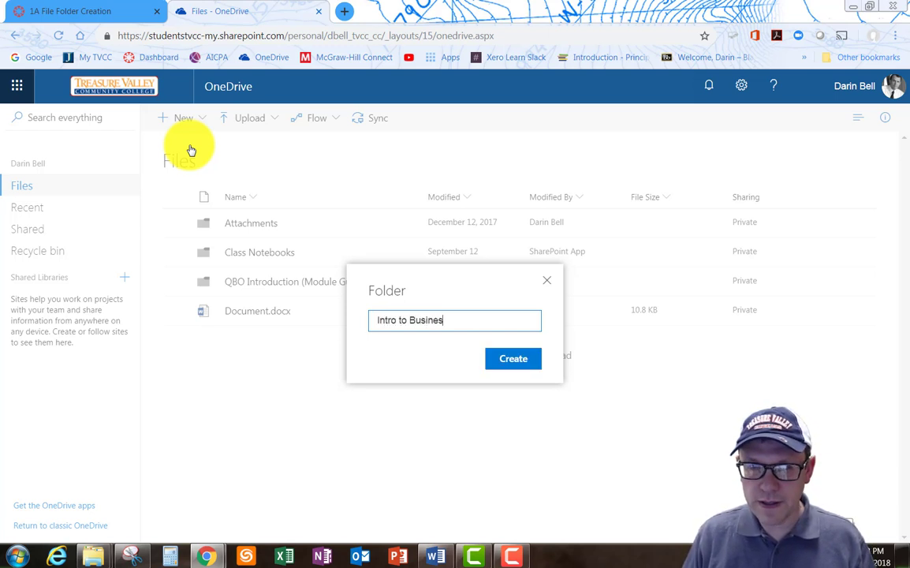
type("ntro to Business Computing")
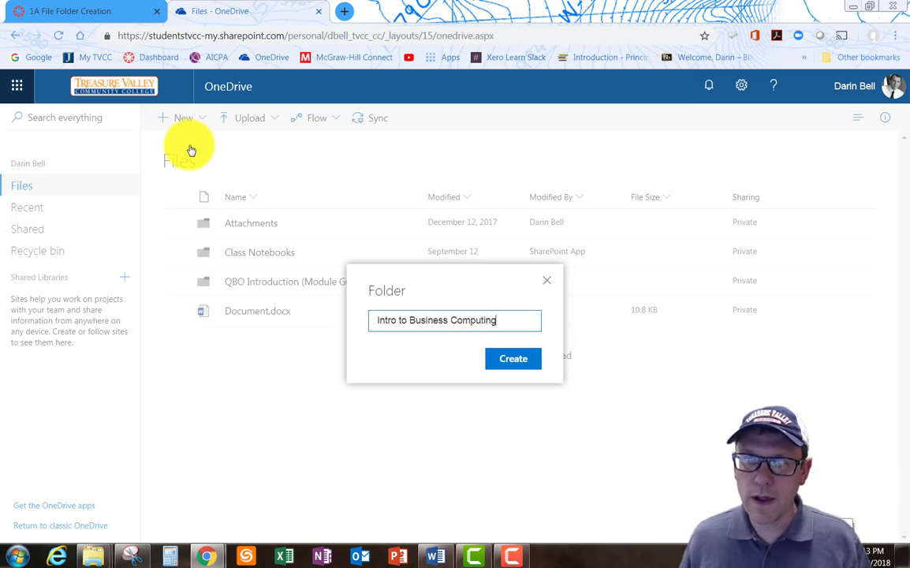
left_click(508, 361)
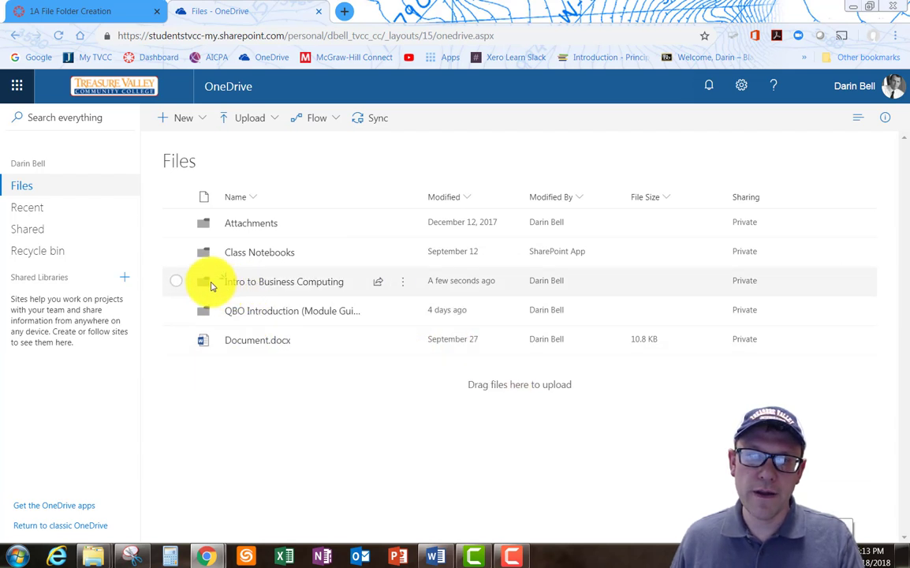
Open the Intro to Business Computing folder in OneDrive and bring up the naming prompt for a new subfolder.
left_click(281, 282)
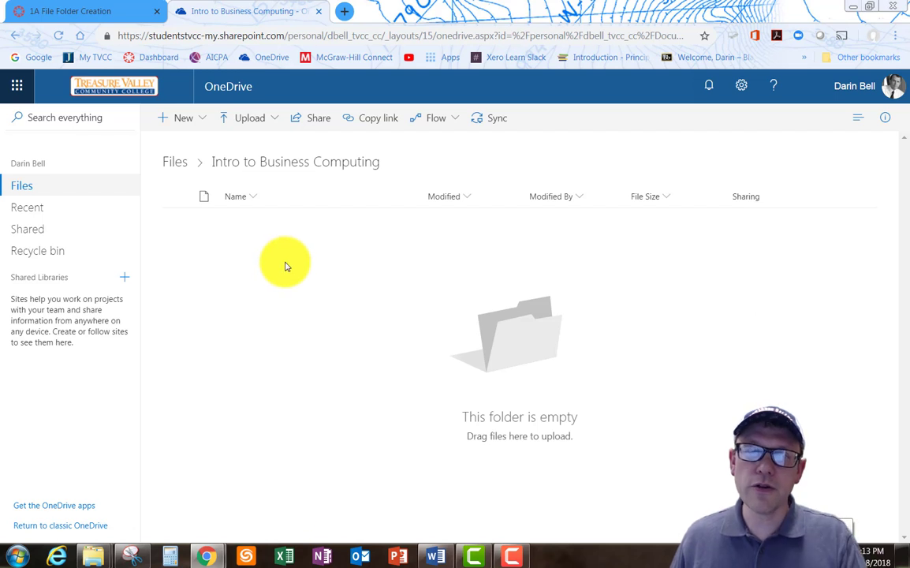
left_click(192, 119)
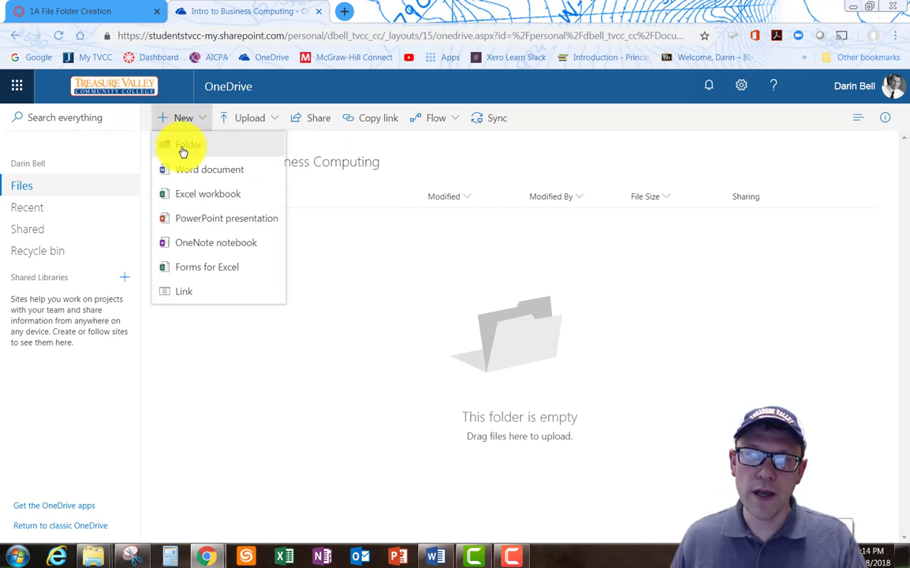
left_click(182, 148)
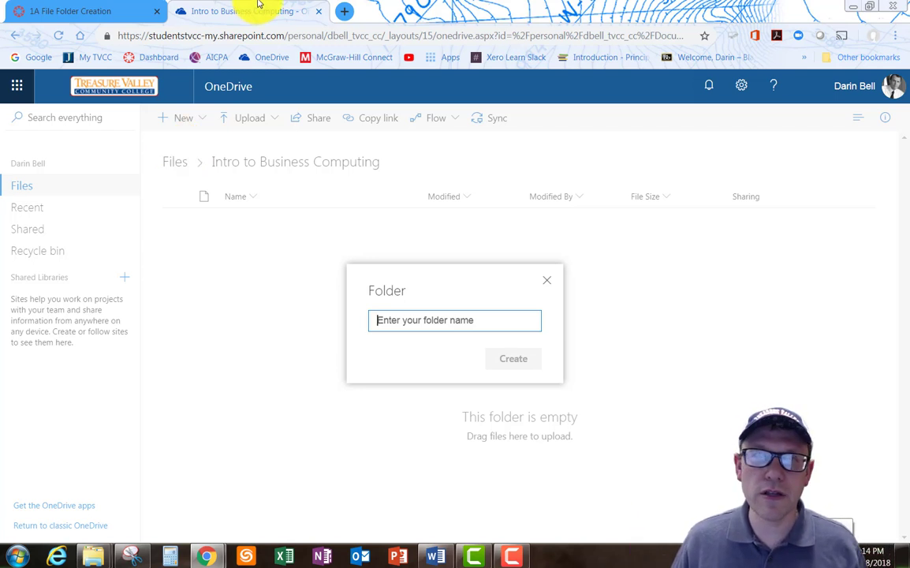
Return to the 1A File Folder Creation assignment in Canvas and open the course's home page.
left_click(71, 10)
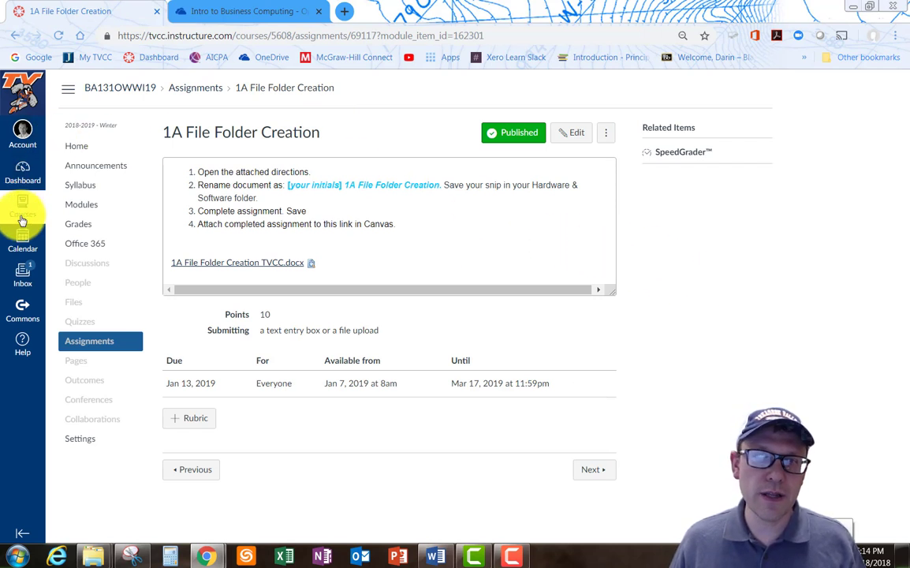
left_click(77, 147)
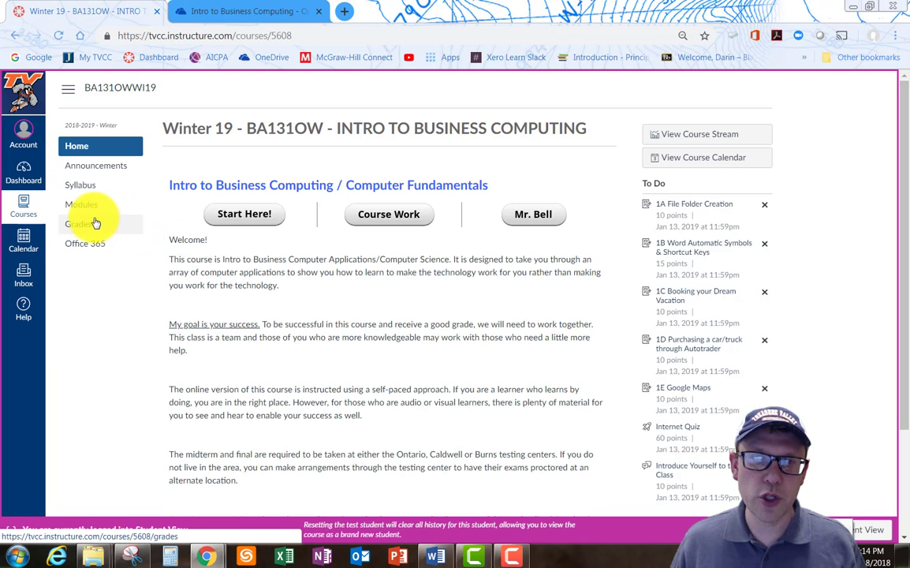
Open the 1A File Folder Creation assignment from the course modules and start a file upload submission.
left_click(80, 208)
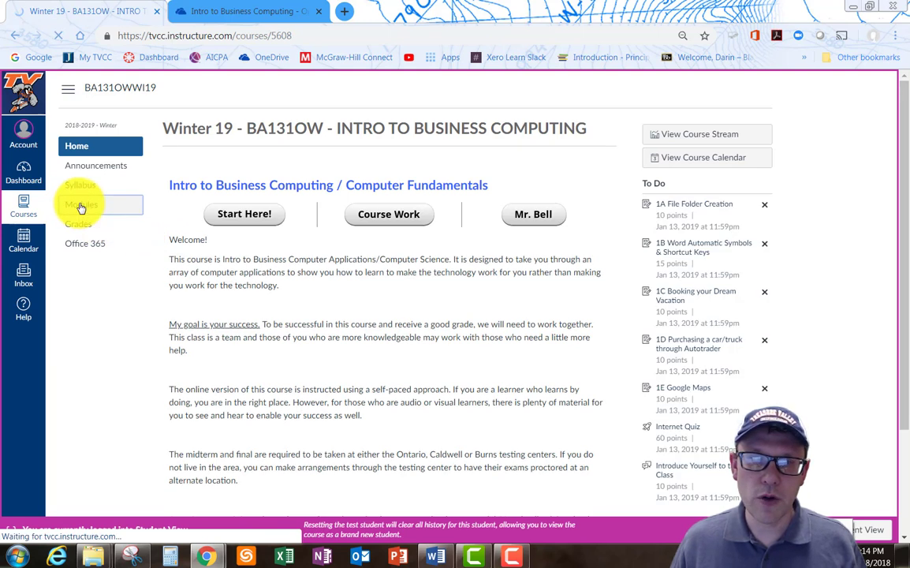
scroll(237, 284, "down", 3)
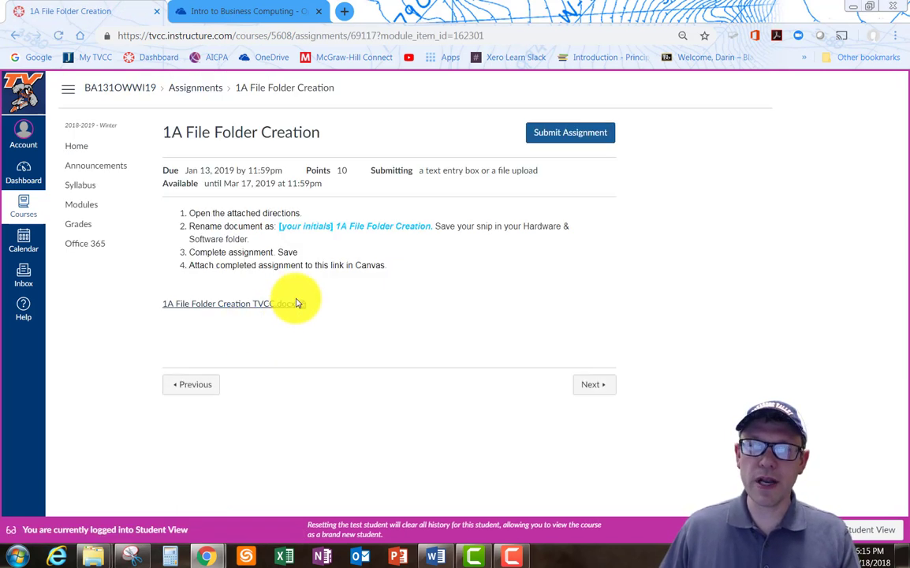
left_click(583, 136)
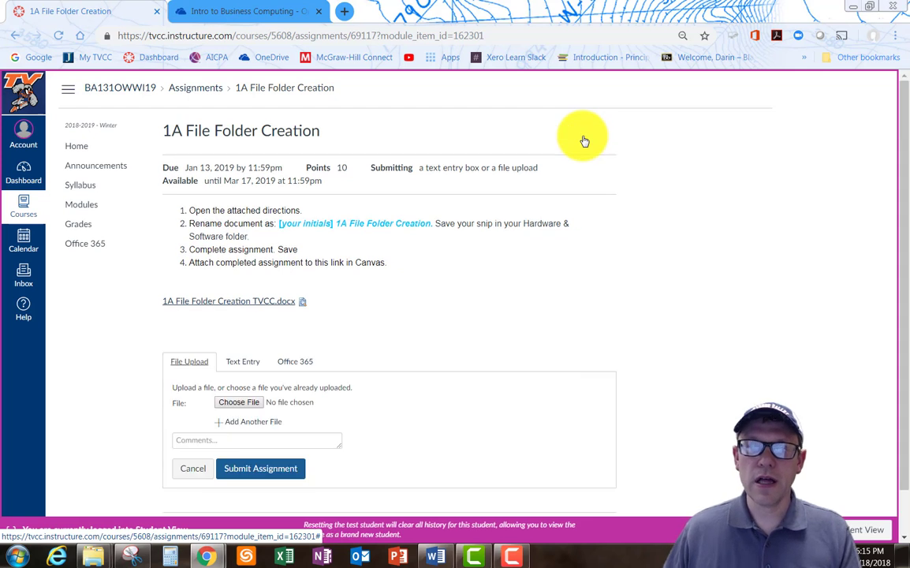
scroll(175, 276, "down", 1)
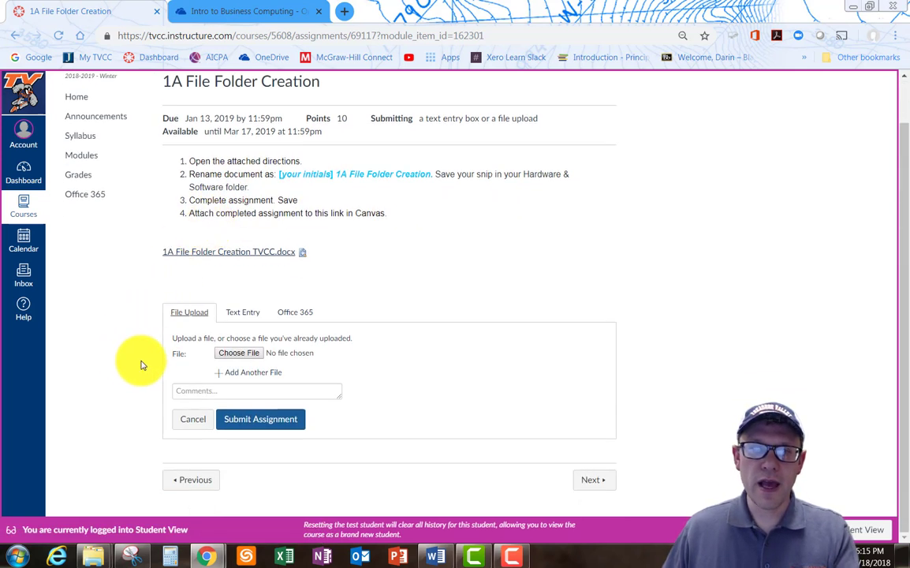
Search the Pictures library for "dmb" and attach DMB 1A File Folder Creation.JPG to the assignment submission.
left_click(233, 356)
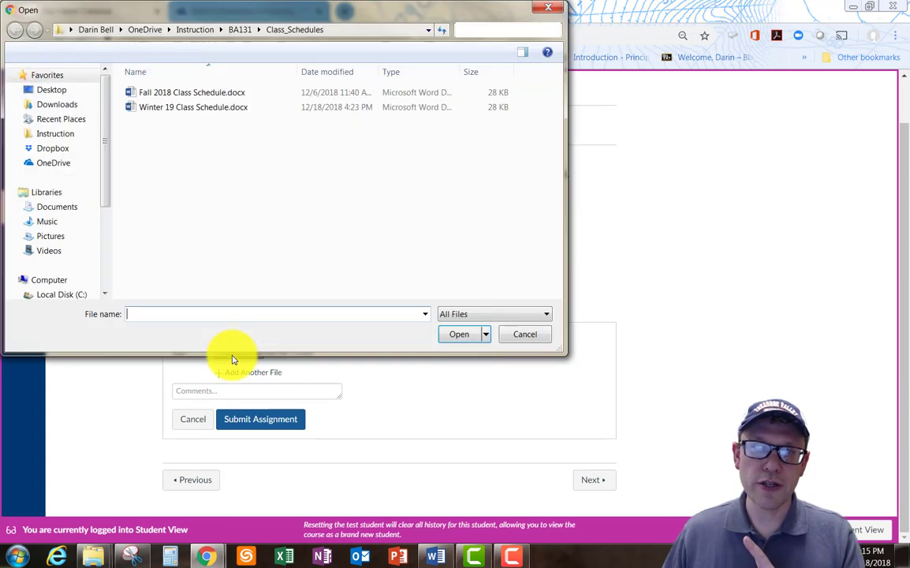
left_click(49, 236)
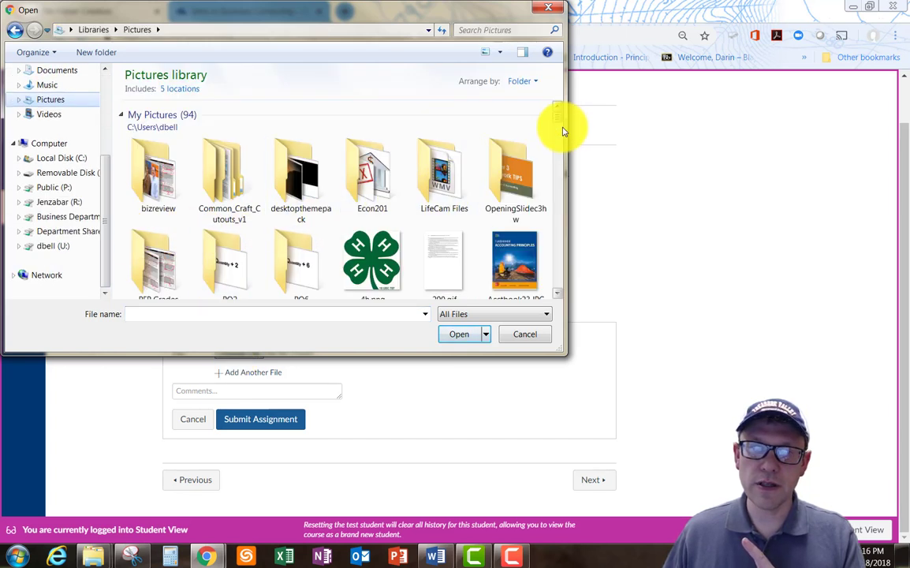
scroll(559, 135, "down", 5)
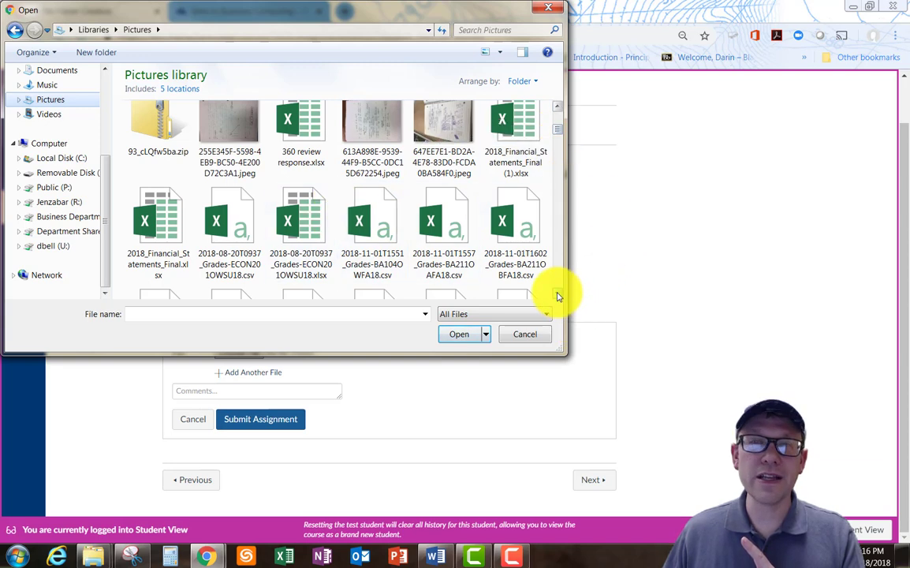
scroll(558, 296, "down", 10)
scroll(557, 297, "down", 8)
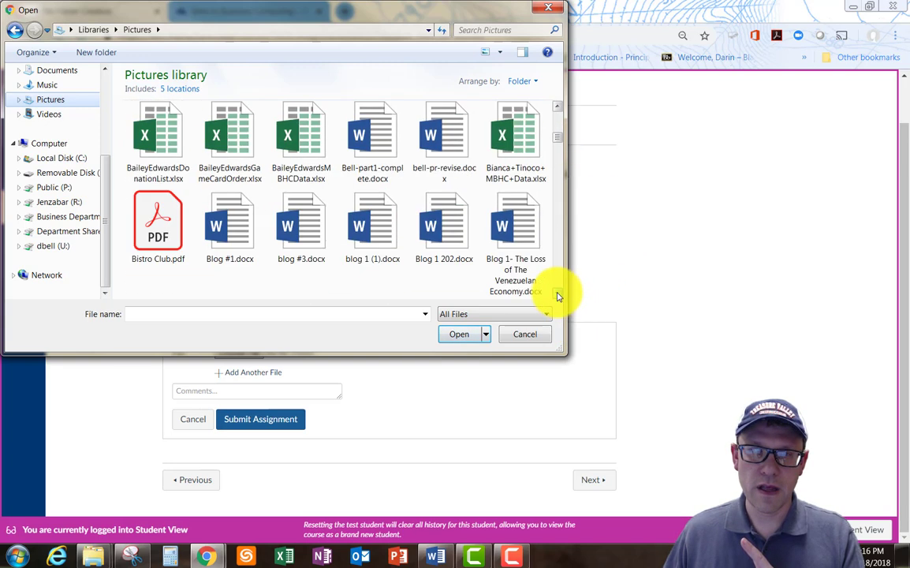
left_click(482, 29)
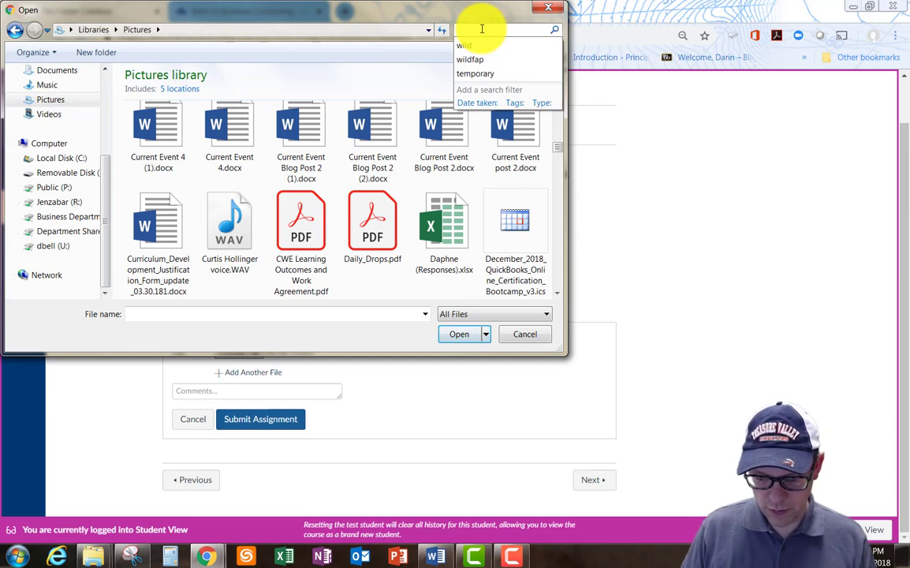
type("cwe")
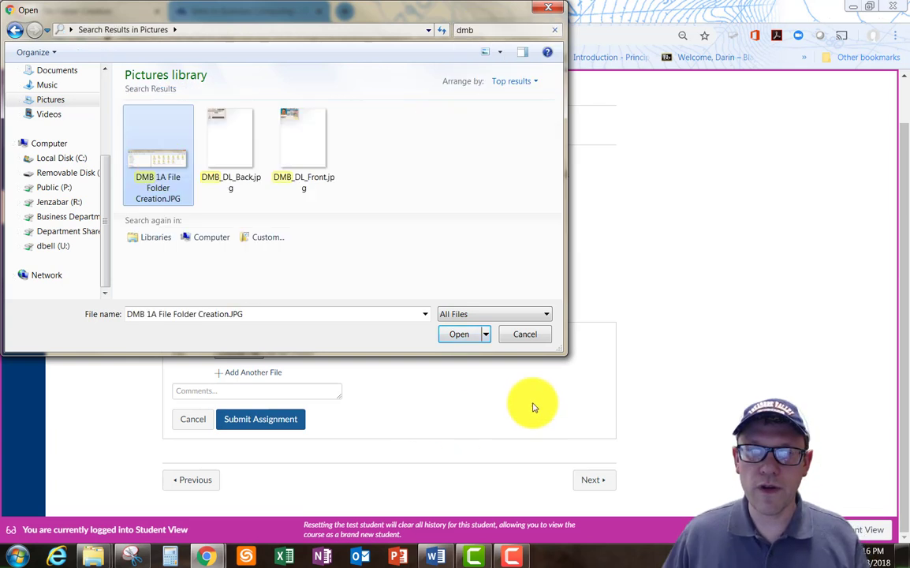
left_click(459, 333)
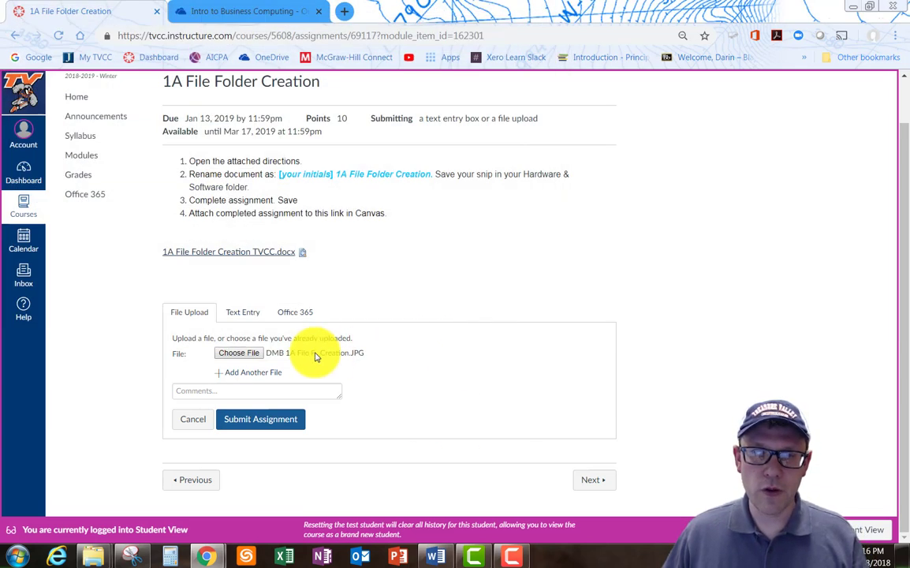